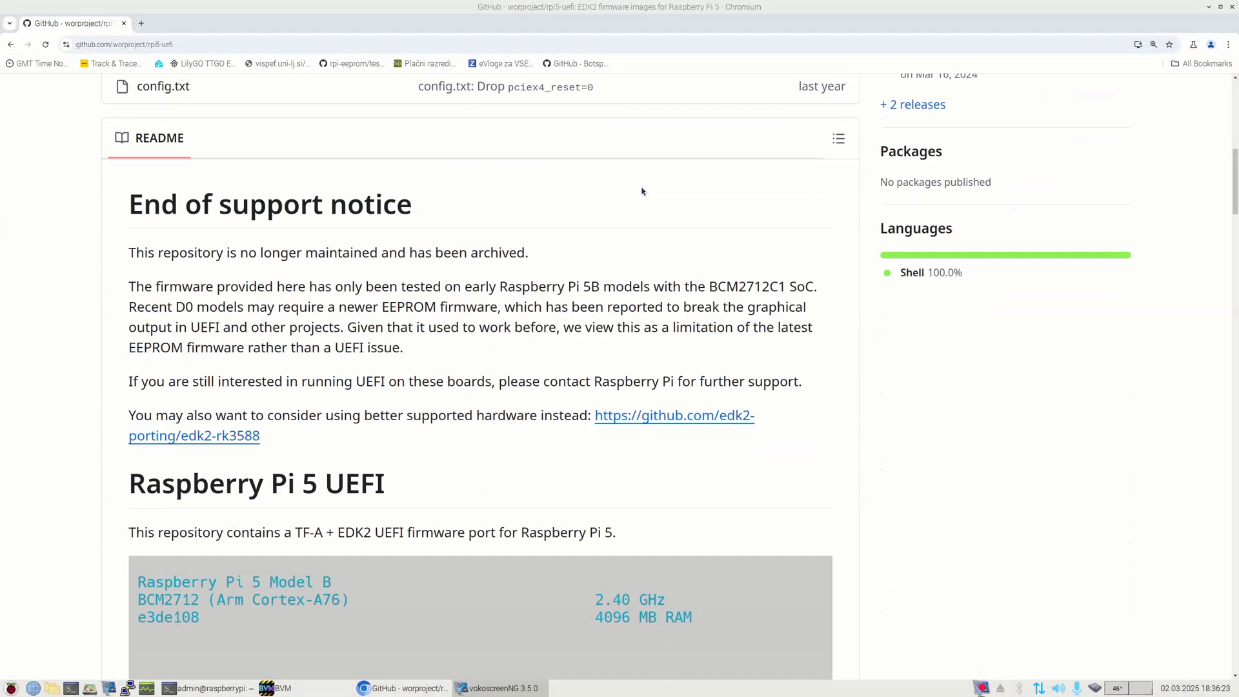
pyautogui.scroll(-2, 642, 191)
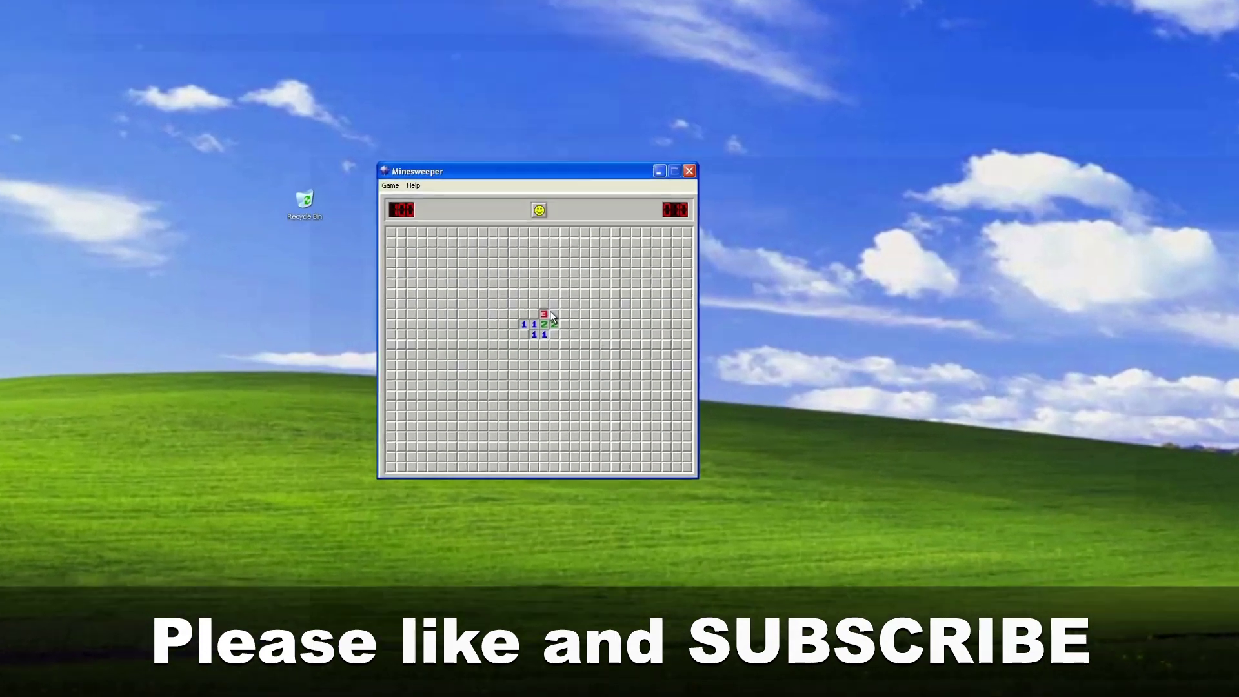
pyautogui.click(570, 322)
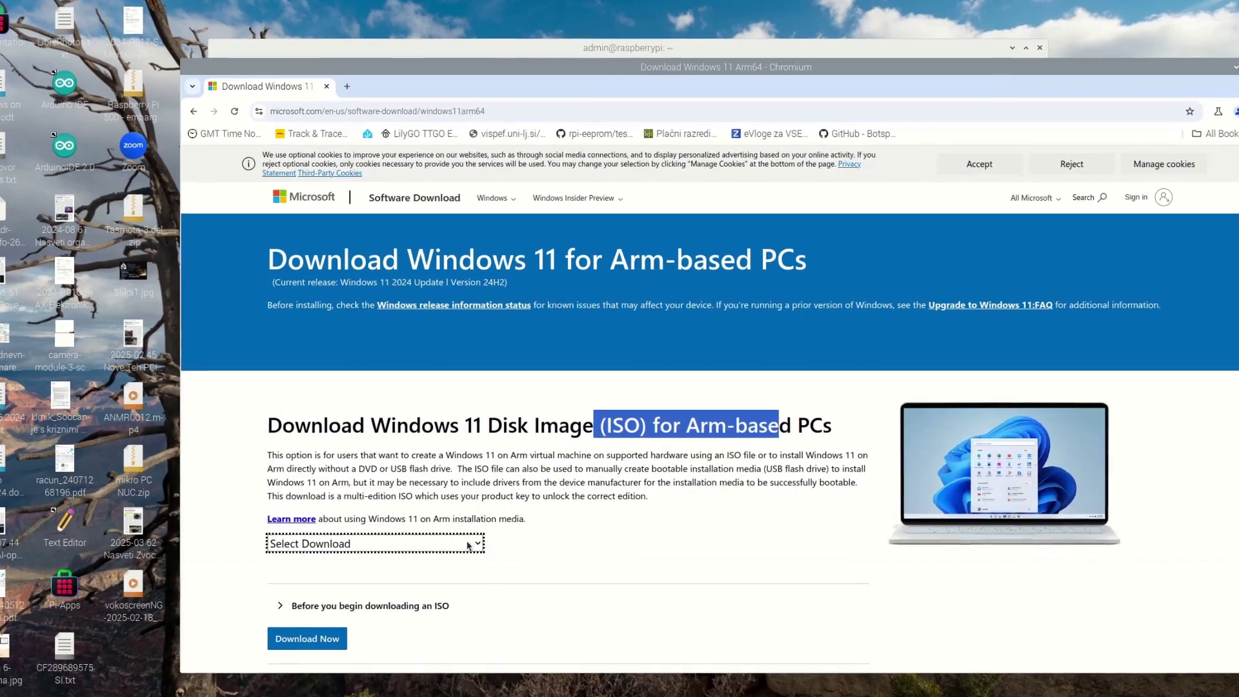
pyautogui.click(482, 537)
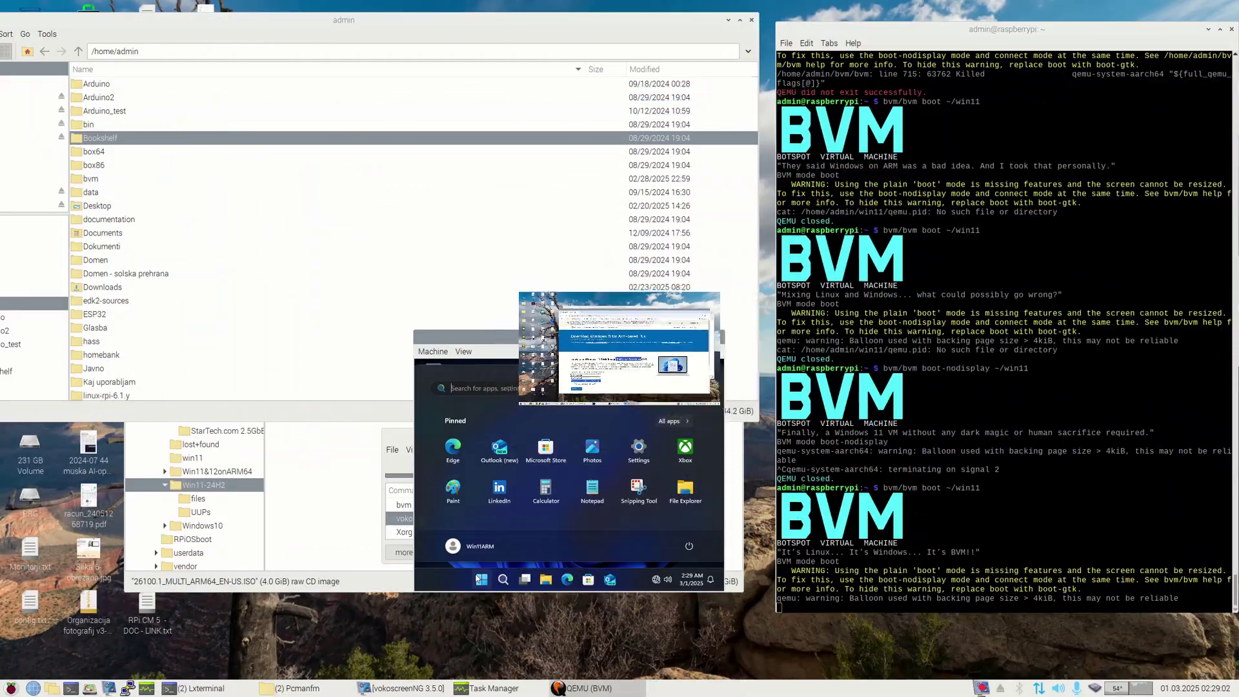
# Close the Start menu in the Windows 11 virtual machine, then enlarge and maximize its QEMU window.
pyautogui.click(478, 578)
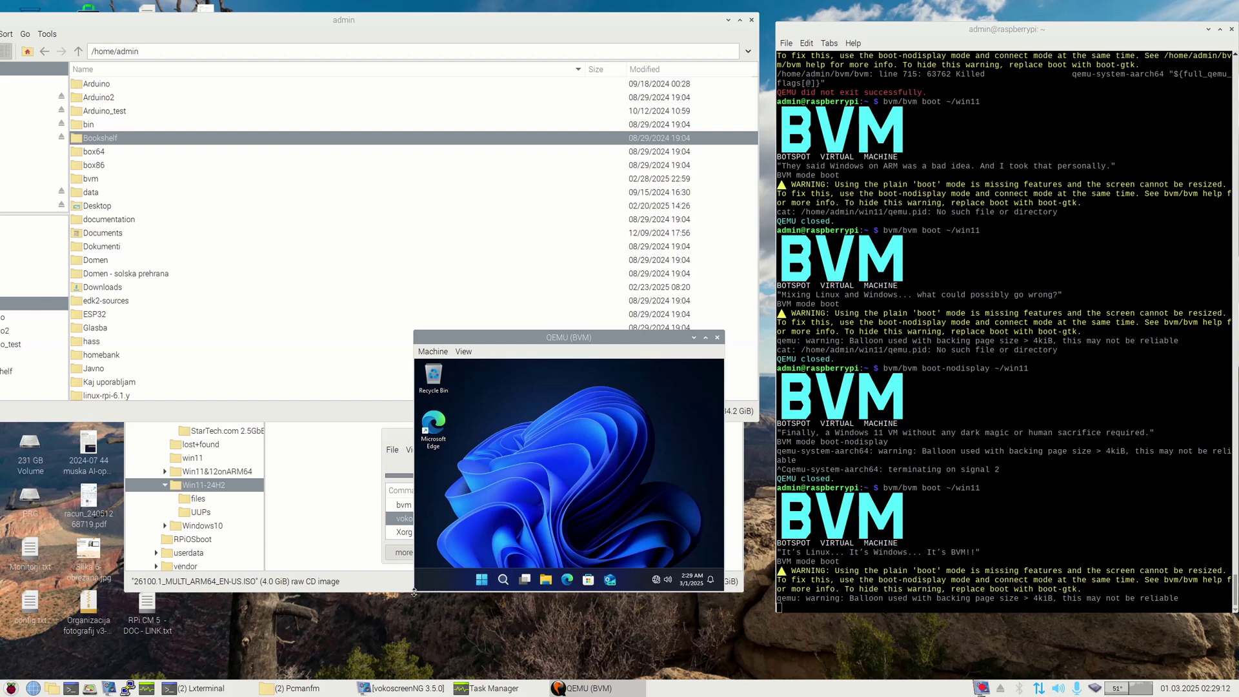
pyautogui.moveTo(413, 591); pyautogui.dragTo(374, 618)
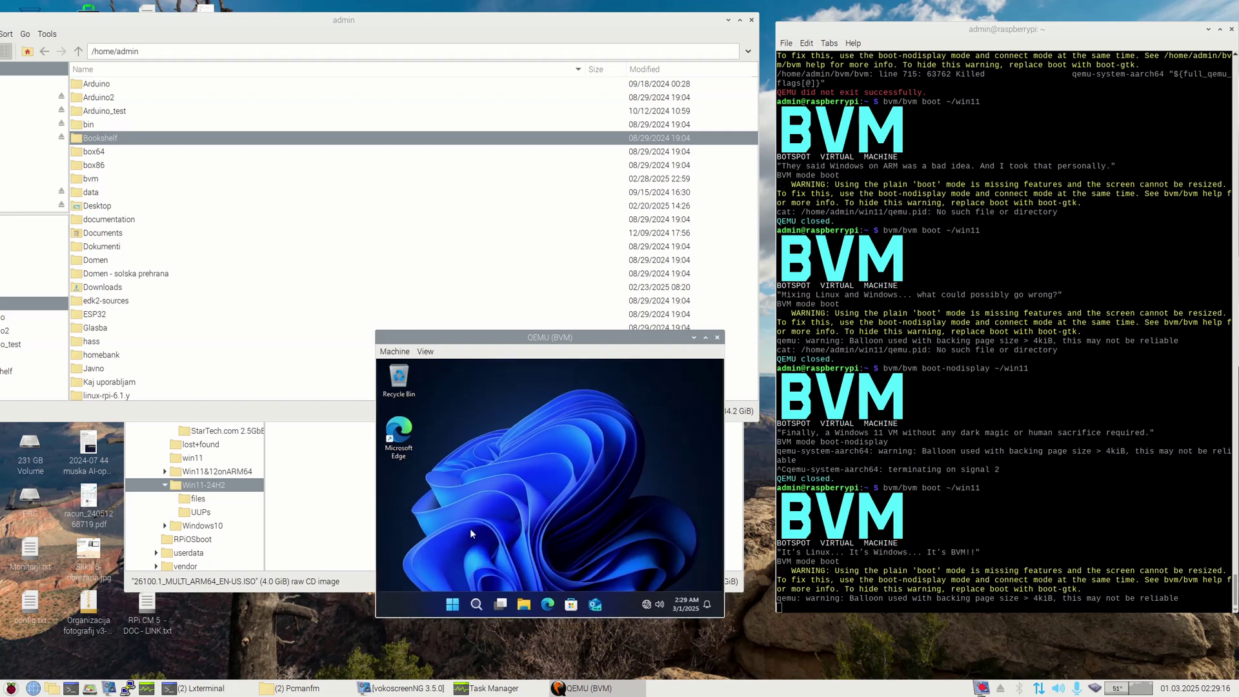
pyautogui.click(704, 338)
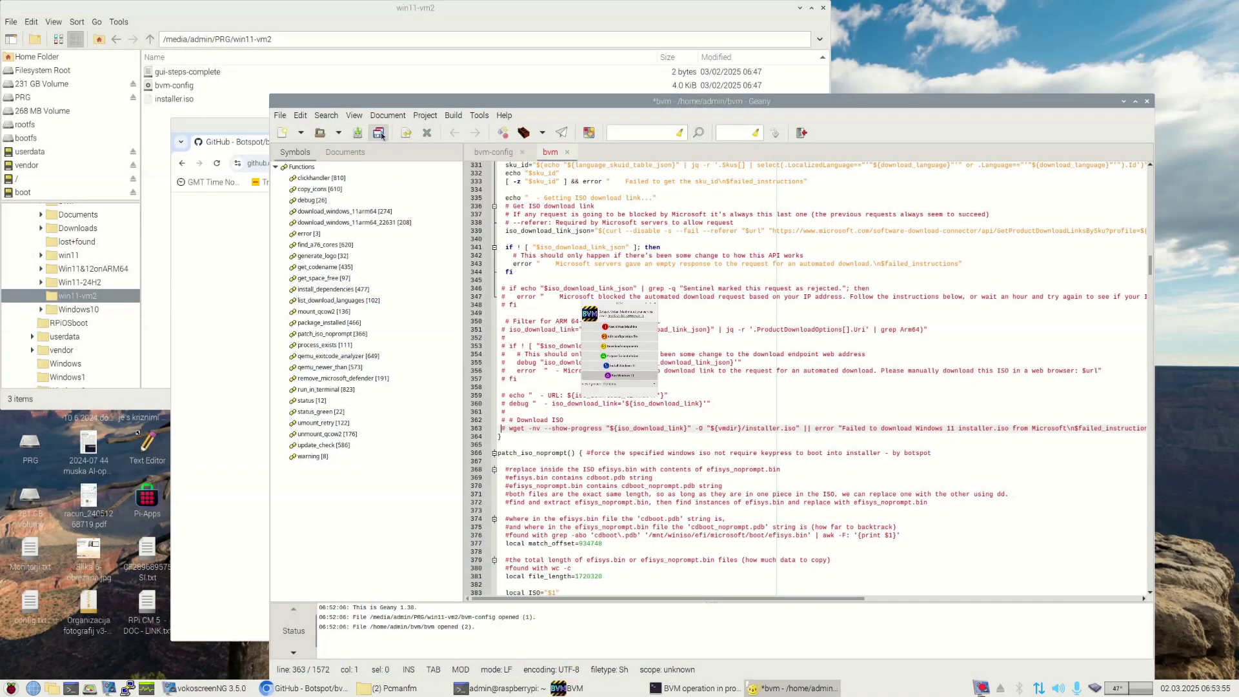
# Bring the BVM window forward, then open a terminal and enlarge its window.
pyautogui.click(571, 688)
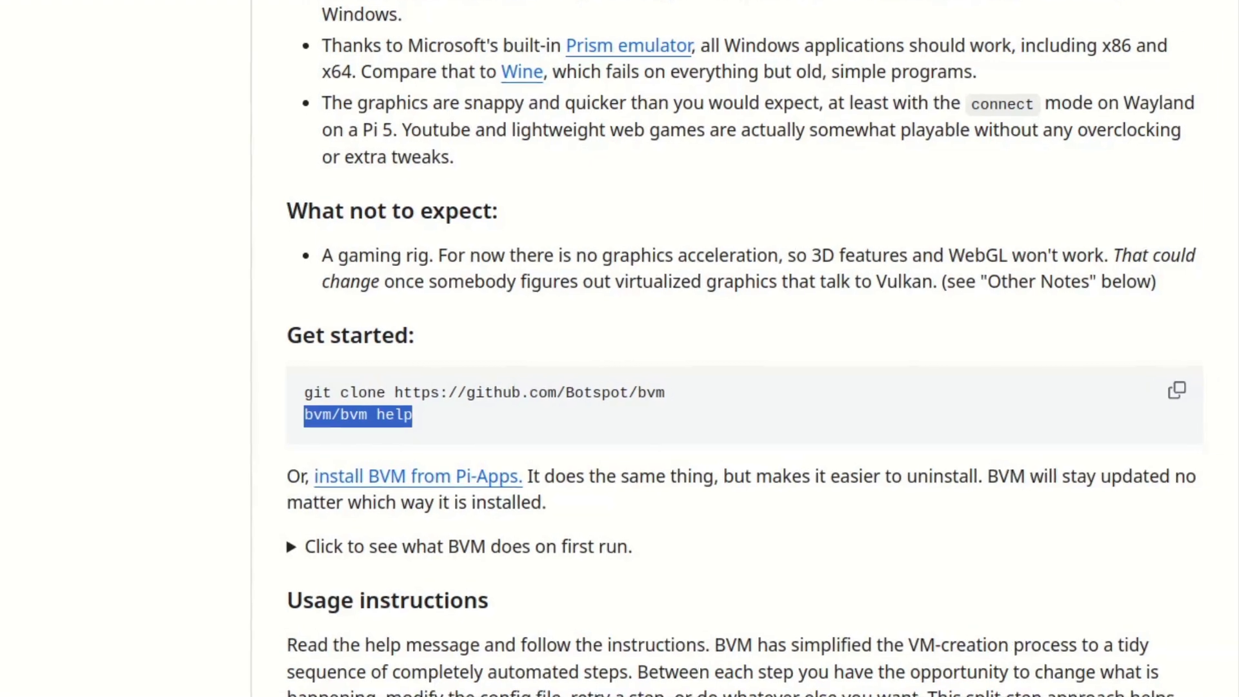
pyautogui.hotkey('ctrl', 'alt', 't')
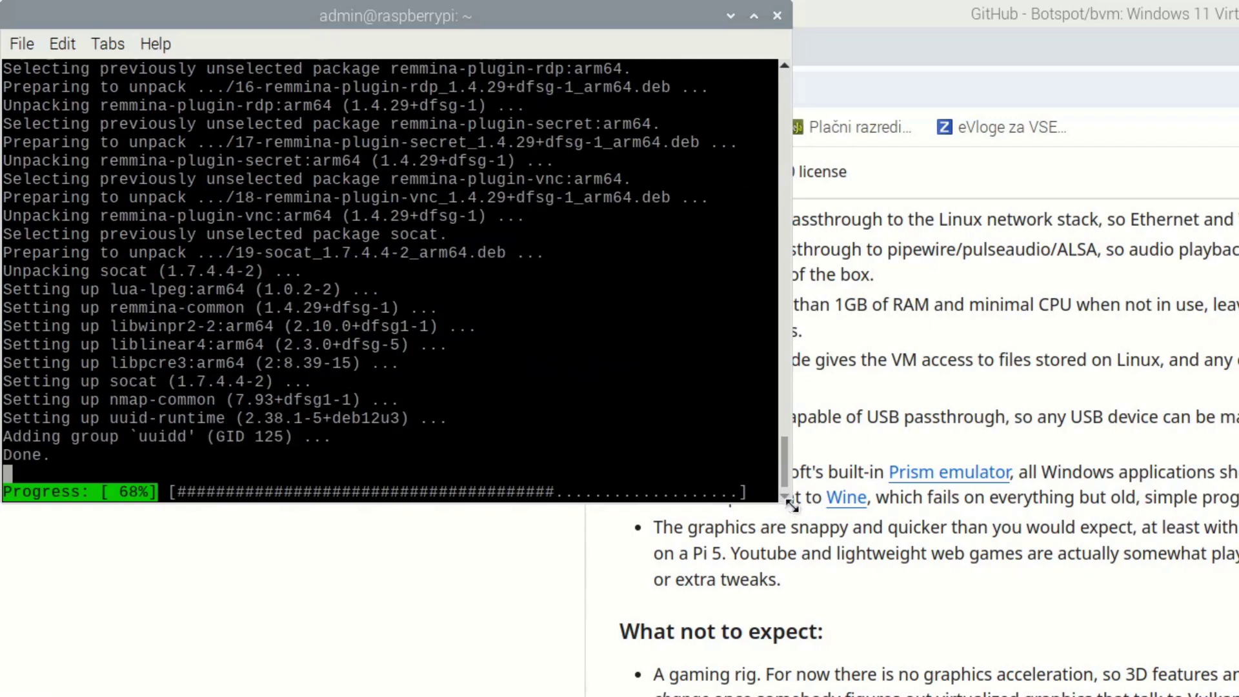
pyautogui.moveTo(790, 502); pyautogui.dragTo(853, 696)
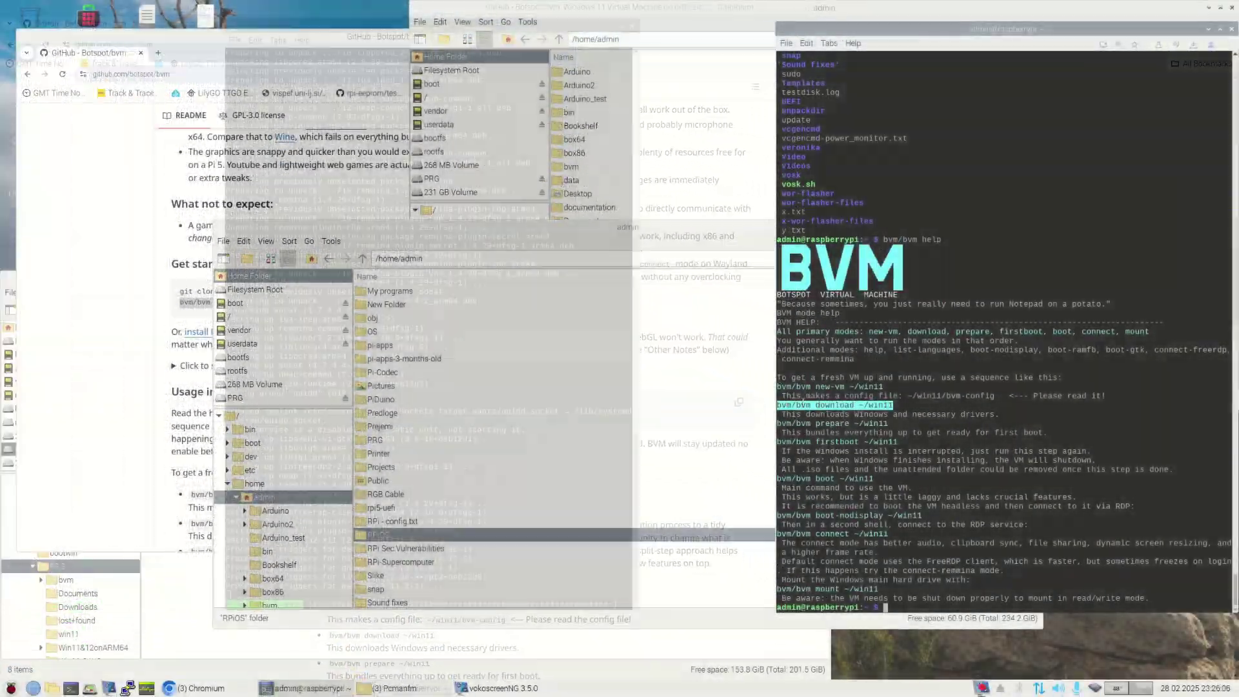
# Copy the command bvm/bvm download ~/win11 from the help text and enter it at the terminal prompt.
pyautogui.rightClick(805, 405)
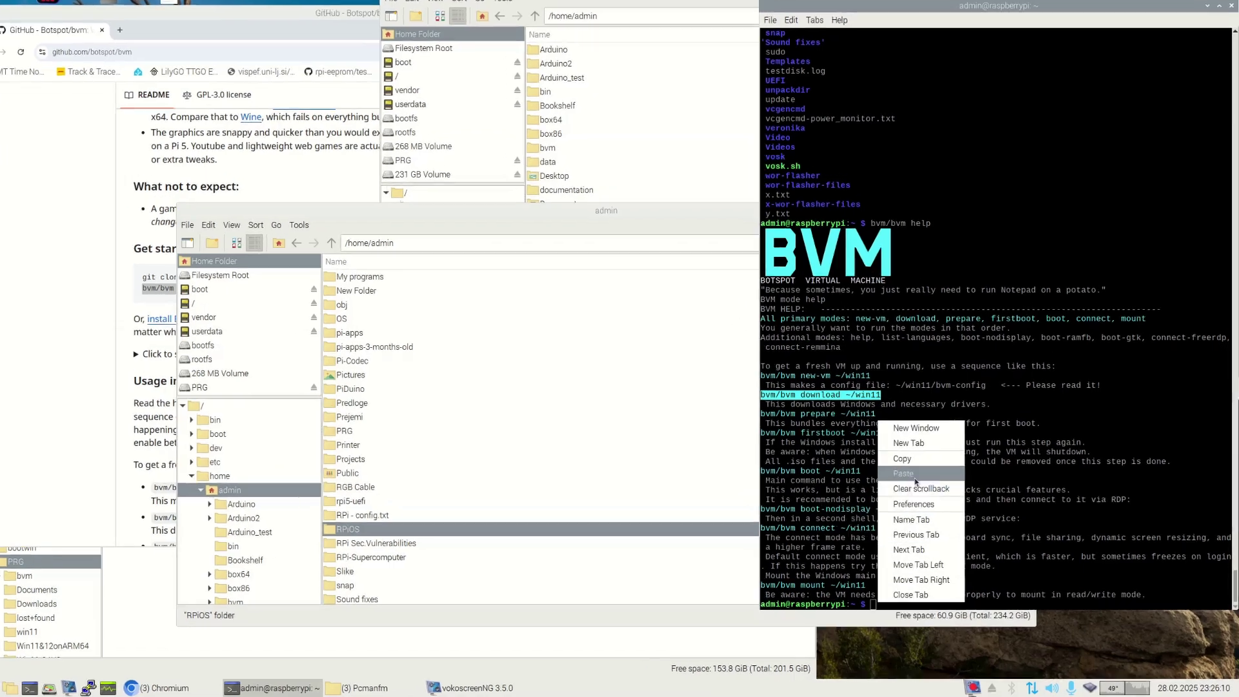
pyautogui.click(914, 481)
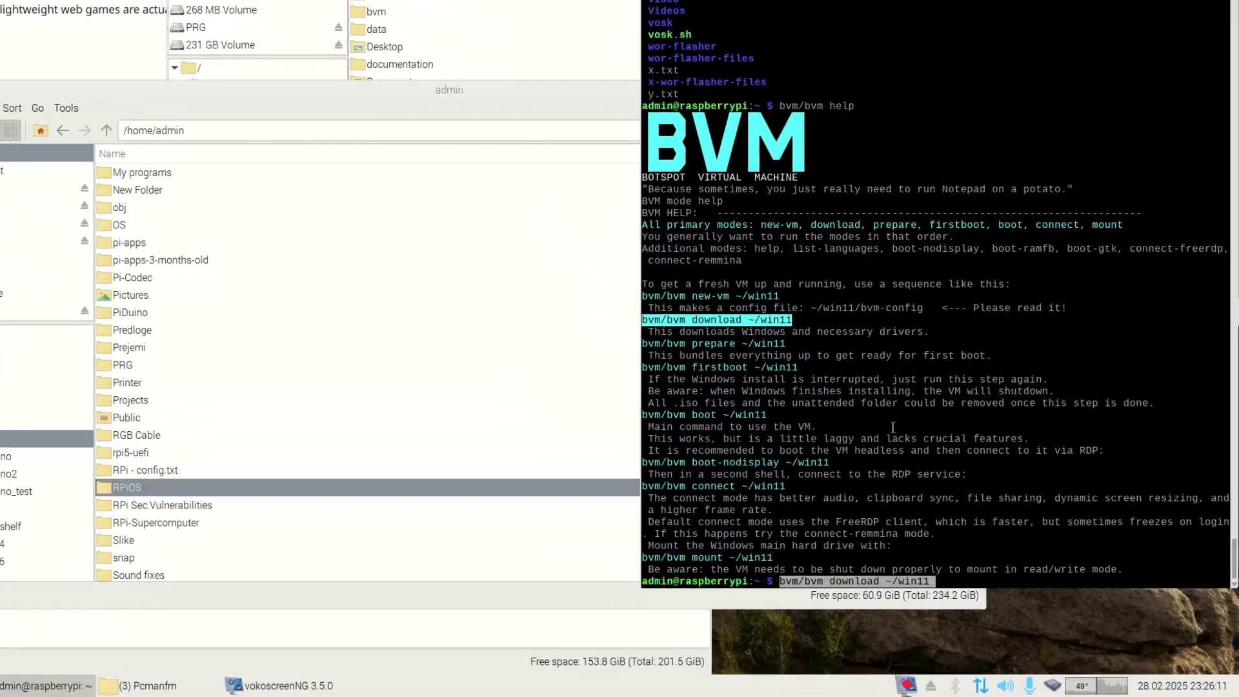
pyautogui.press('Return')
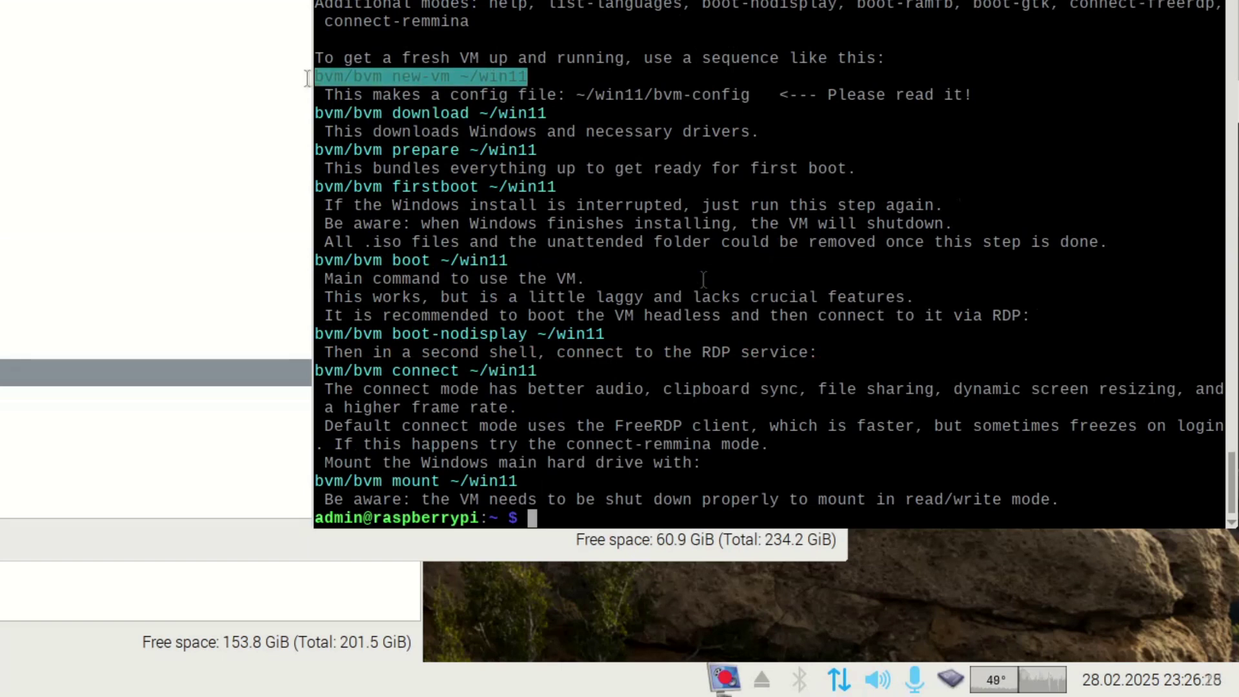
# Copy the command bvm/bvm new-vm ~/win11 from the help text and paste it at the terminal prompt.
pyautogui.rightClick(379, 77)
pyautogui.click(437, 155)
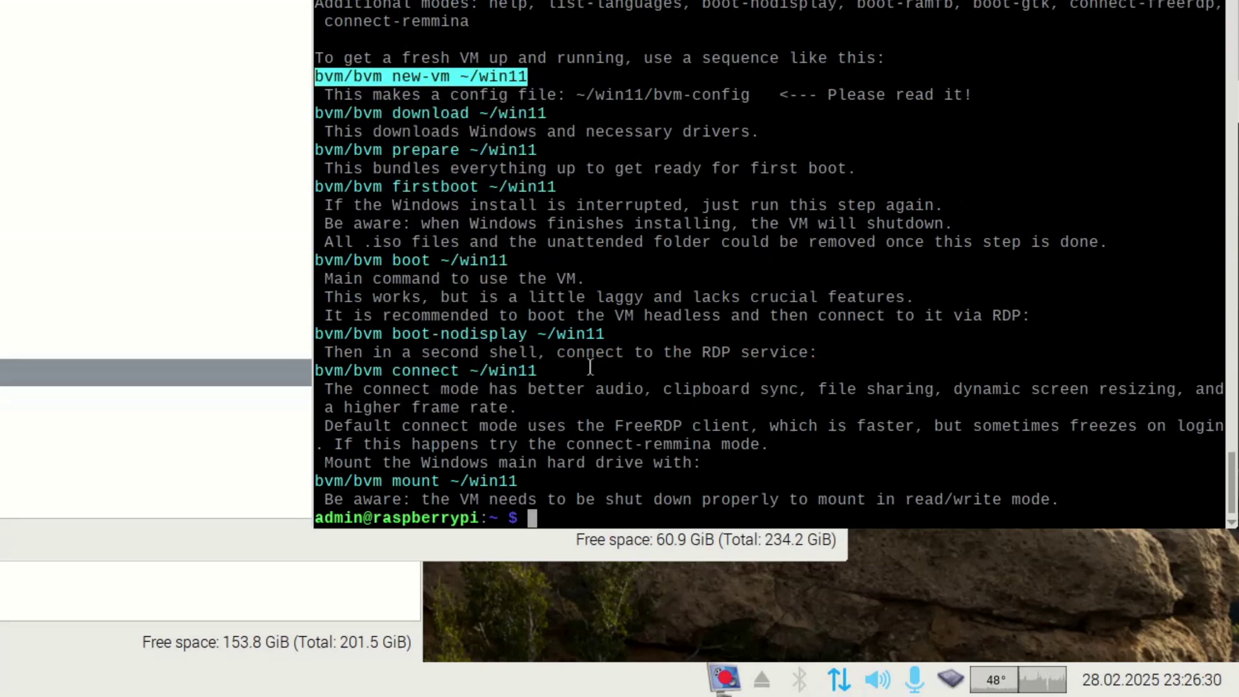
pyautogui.rightClick(621, 511)
pyautogui.click(681, 260)
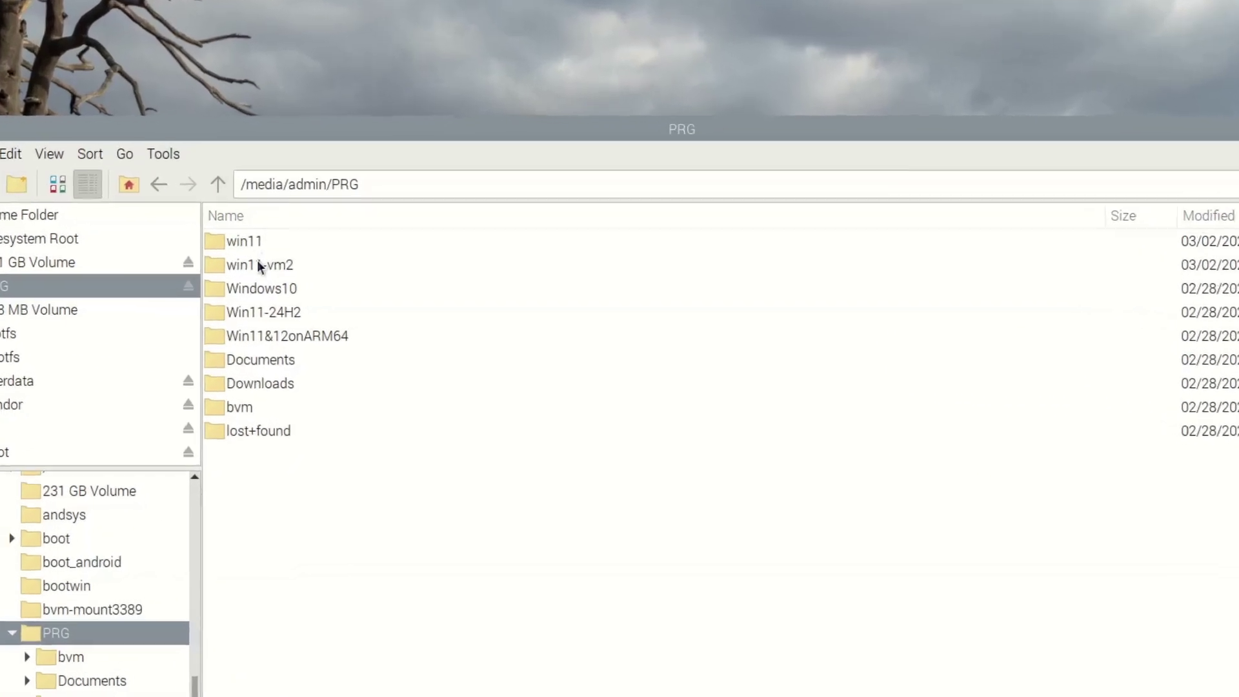
# Open the bvm-config file from the VM folder on the PRG drive and highlight the 127.0.0.1 address in network_flags.
pyautogui.doubleClick(242, 239)
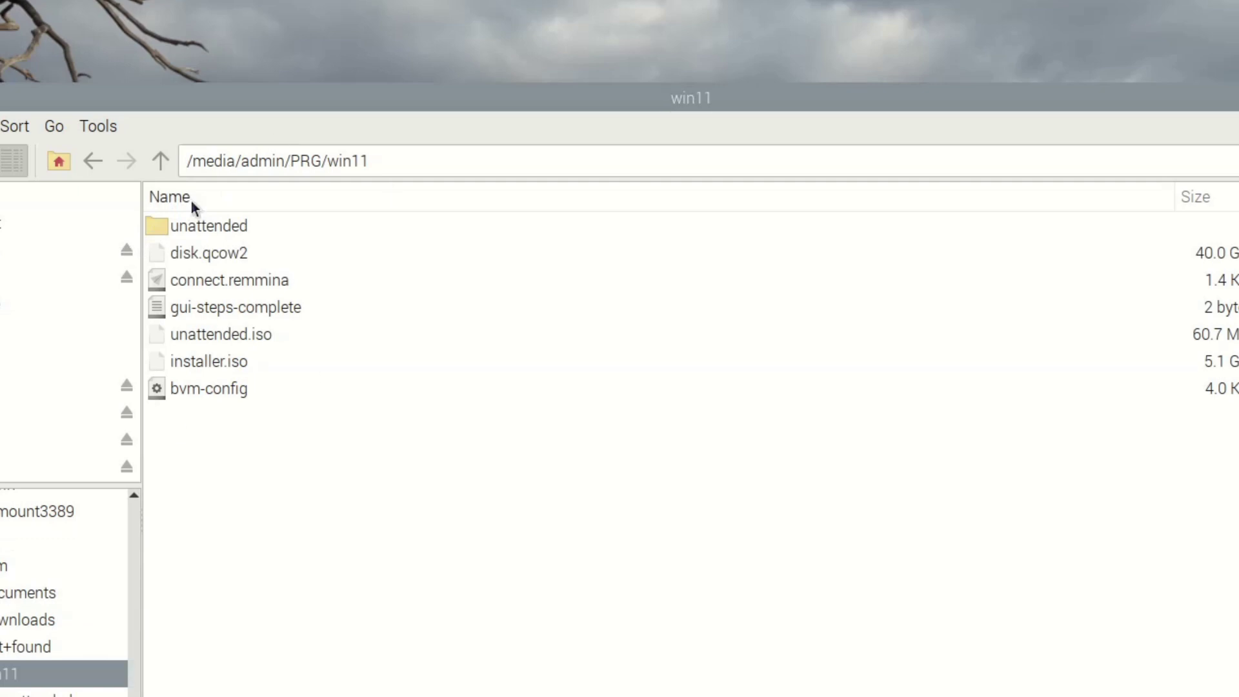
pyautogui.doubleClick(207, 307)
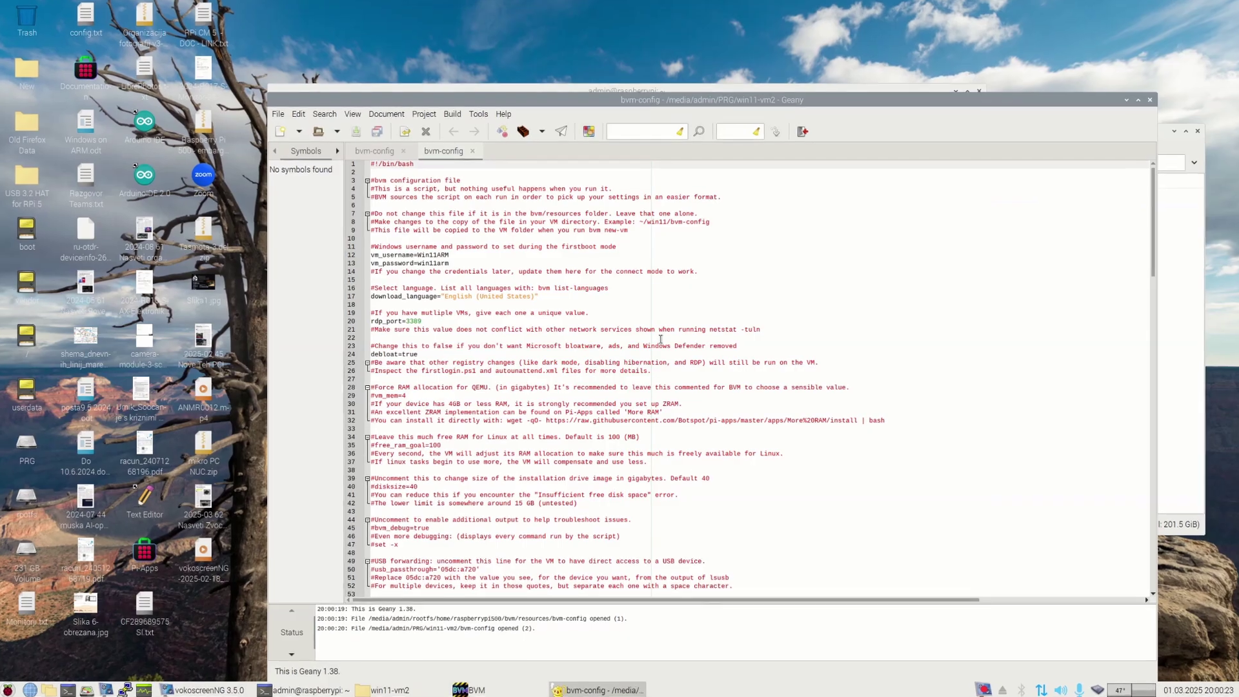
pyautogui.scroll(-8, 660, 338)
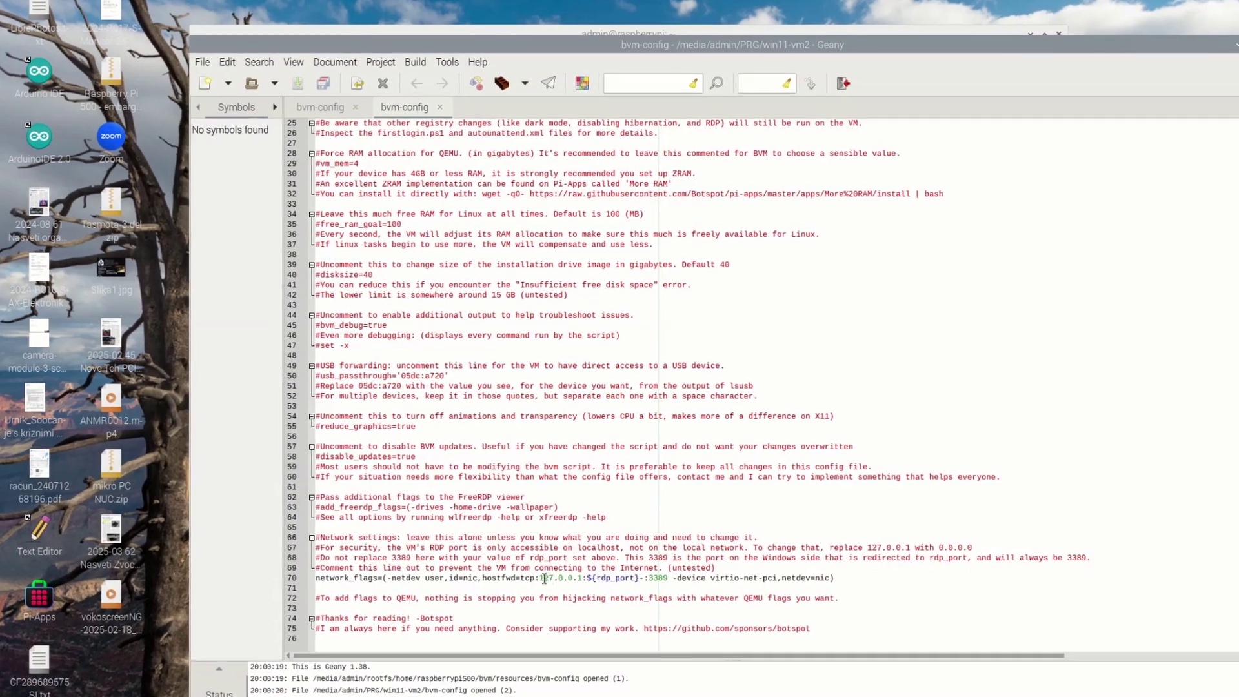
pyautogui.moveTo(541, 578); pyautogui.dragTo(588, 578)
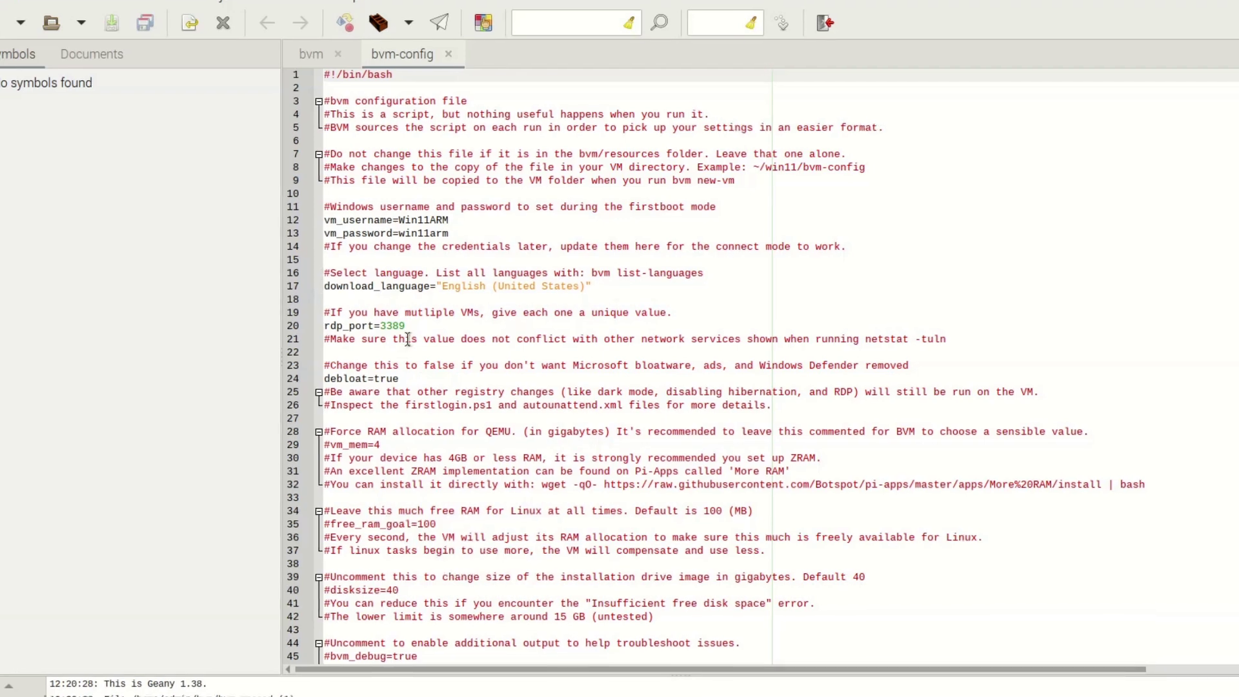
# Examine the debloat, vm_mem, disksize and bvm_debug settings in the bvm-config file.
pyautogui.scroll(-3, 406, 344)
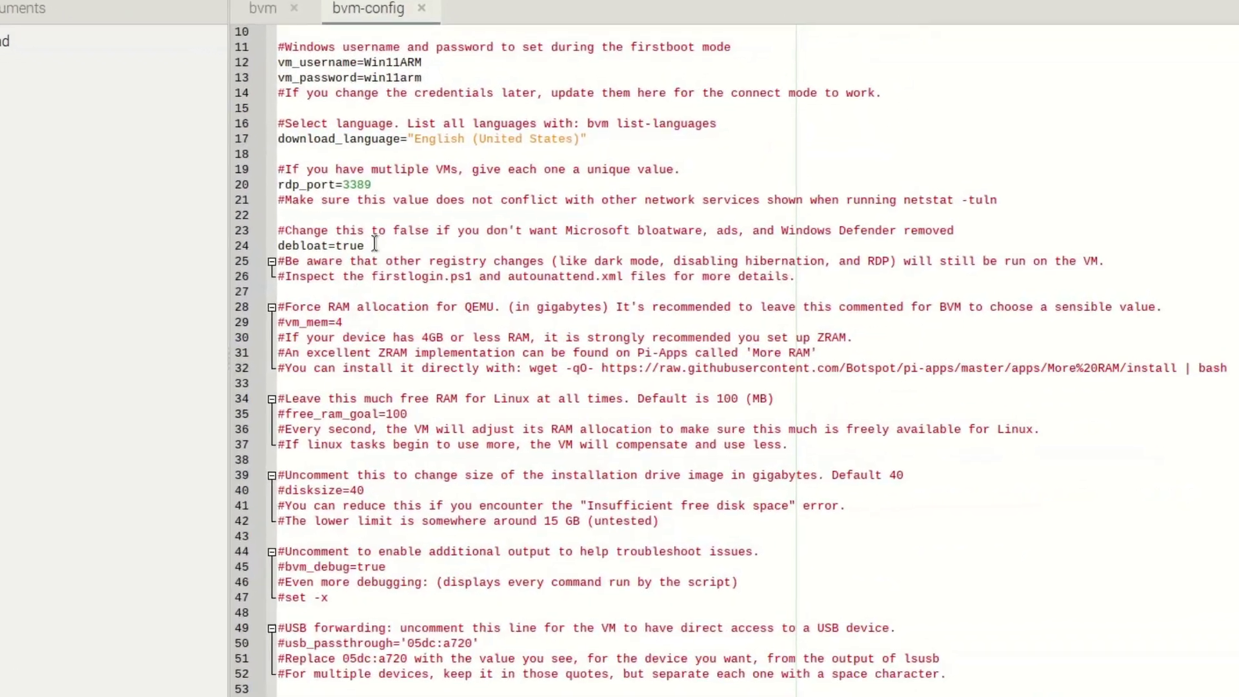
pyautogui.moveTo(374, 245); pyautogui.dragTo(260, 247)
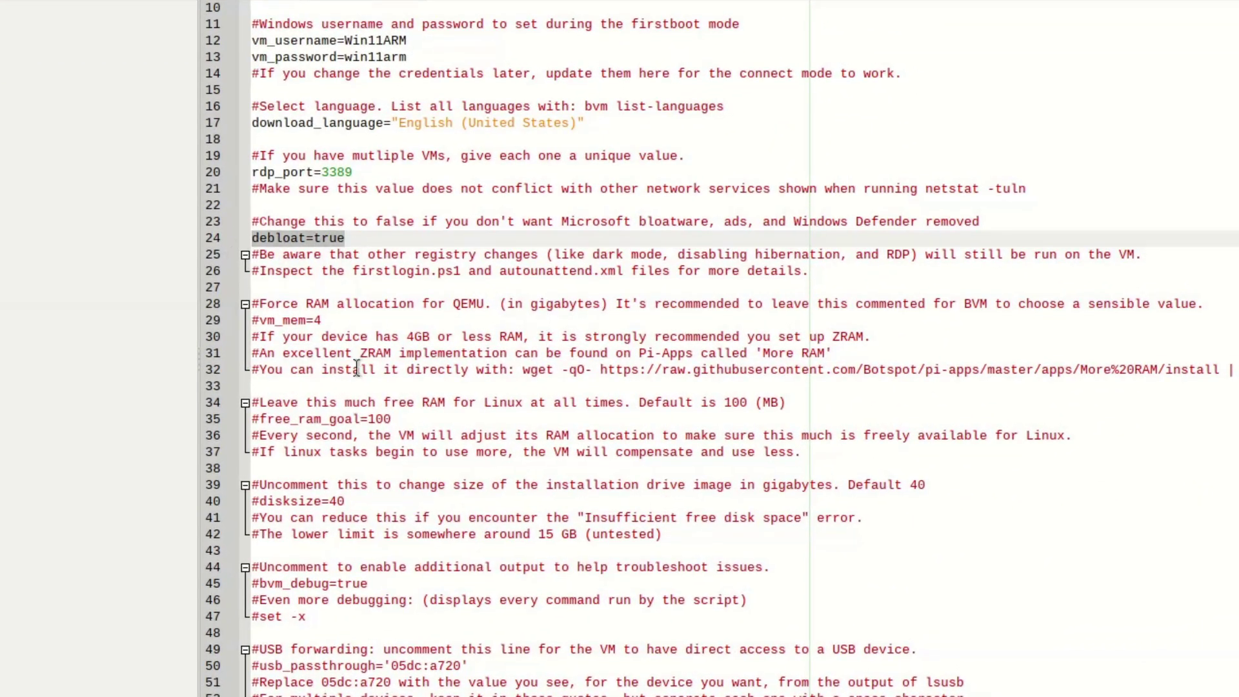
pyautogui.scroll(-2, 354, 375)
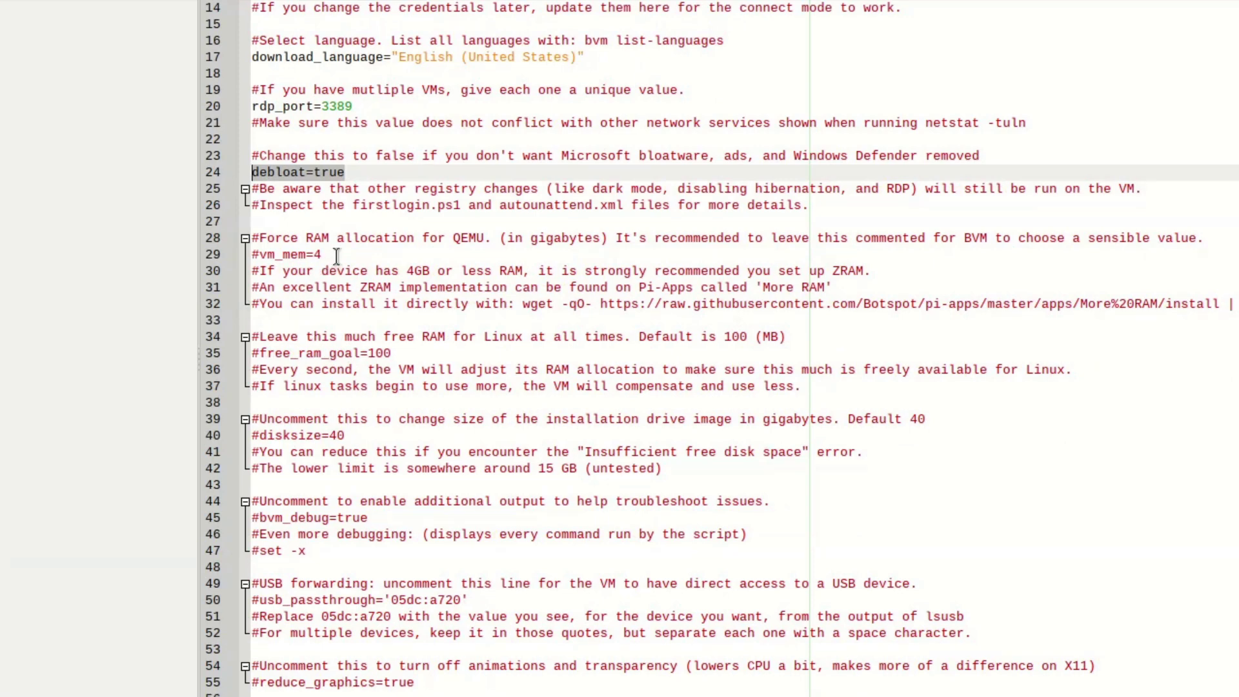
pyautogui.moveTo(336, 256); pyautogui.dragTo(267, 257)
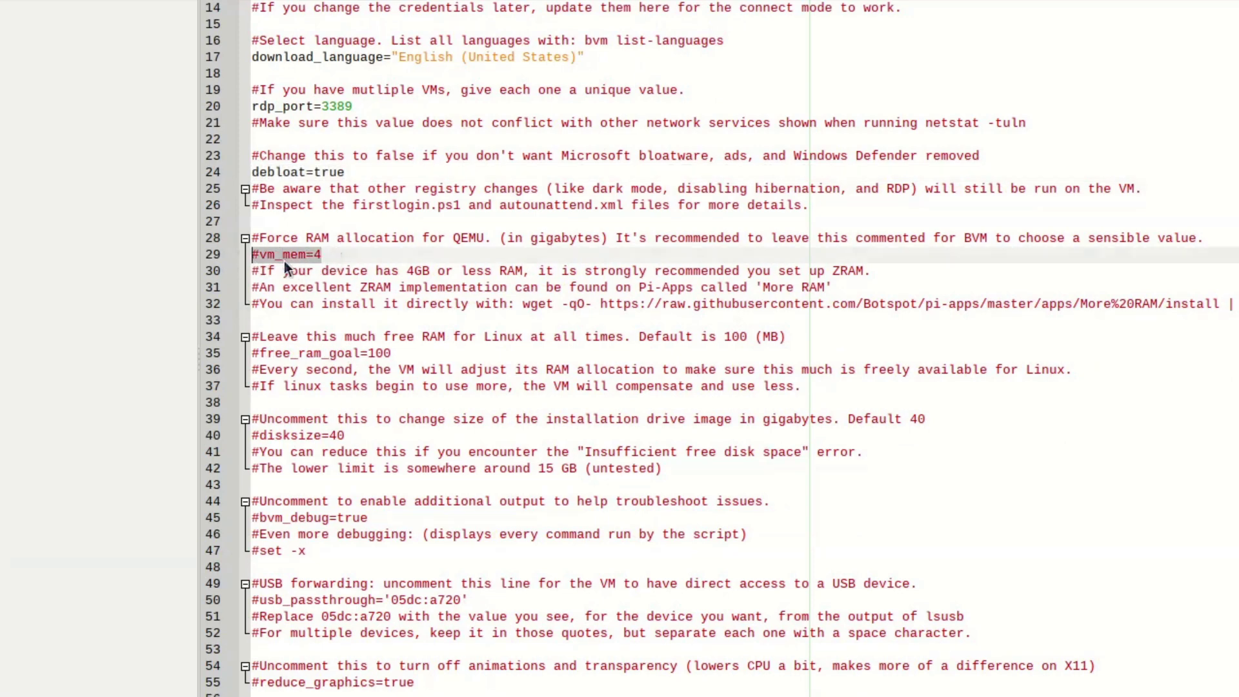
pyautogui.moveTo(364, 436); pyautogui.dragTo(274, 436)
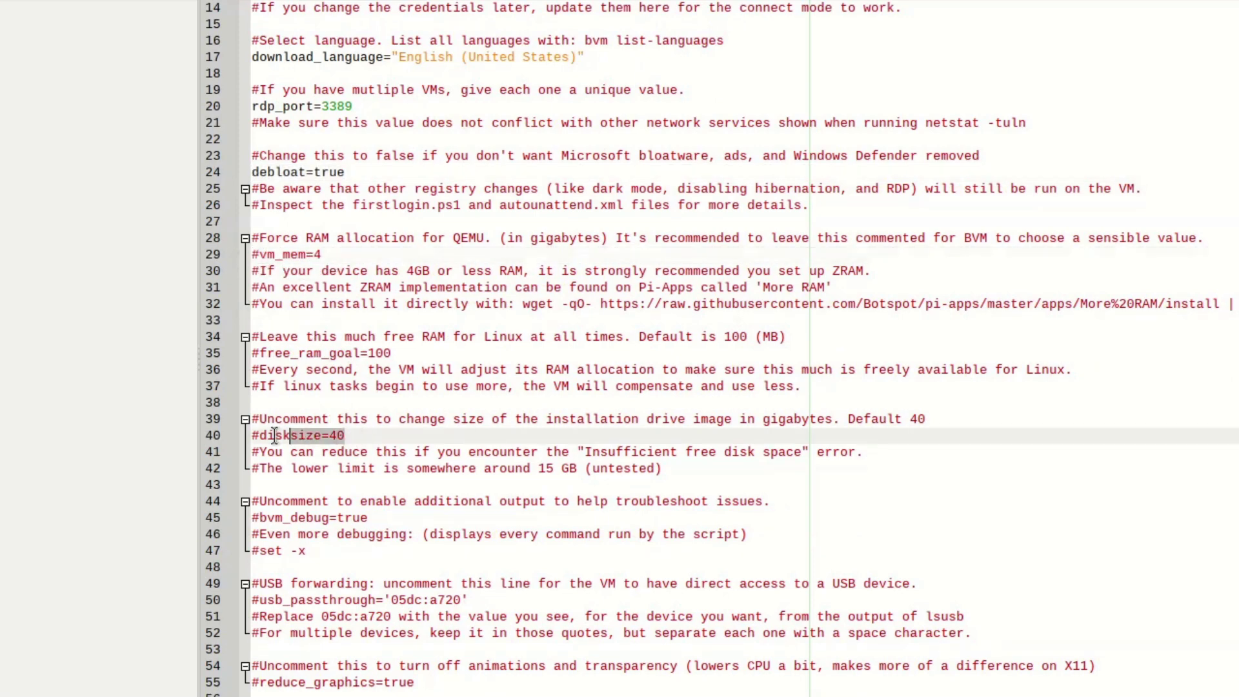
pyautogui.scroll(-3, 392, 469)
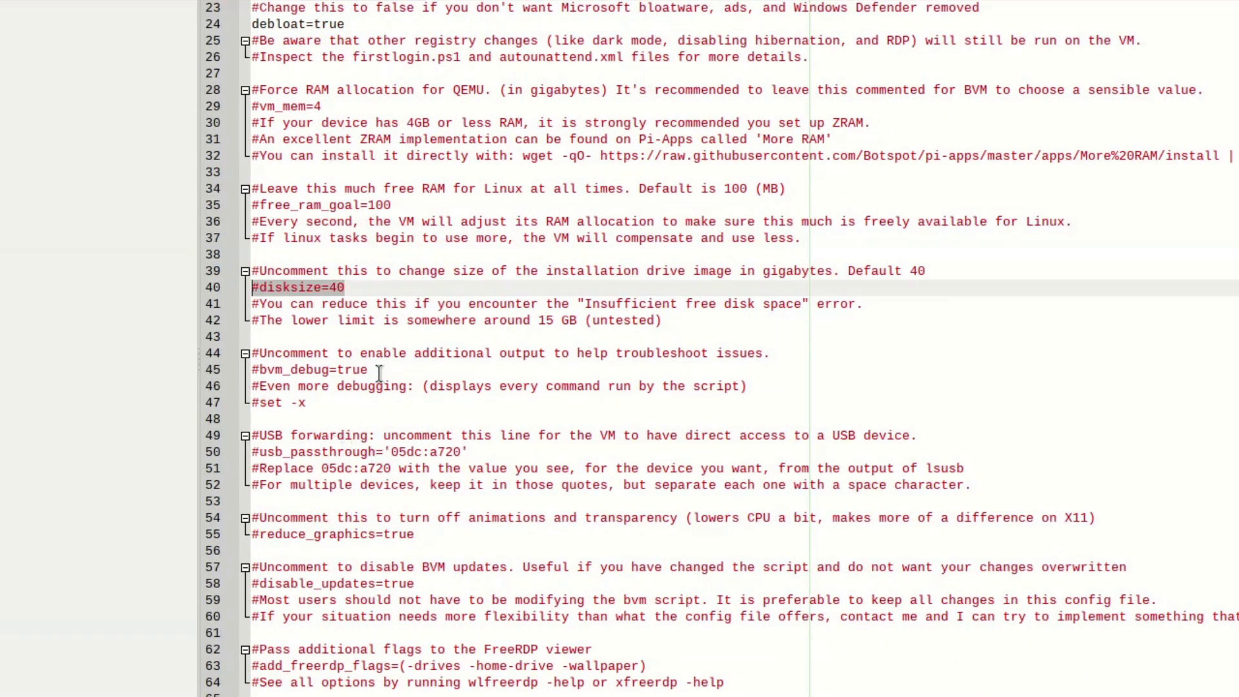
pyautogui.moveTo(373, 371); pyautogui.dragTo(233, 371)
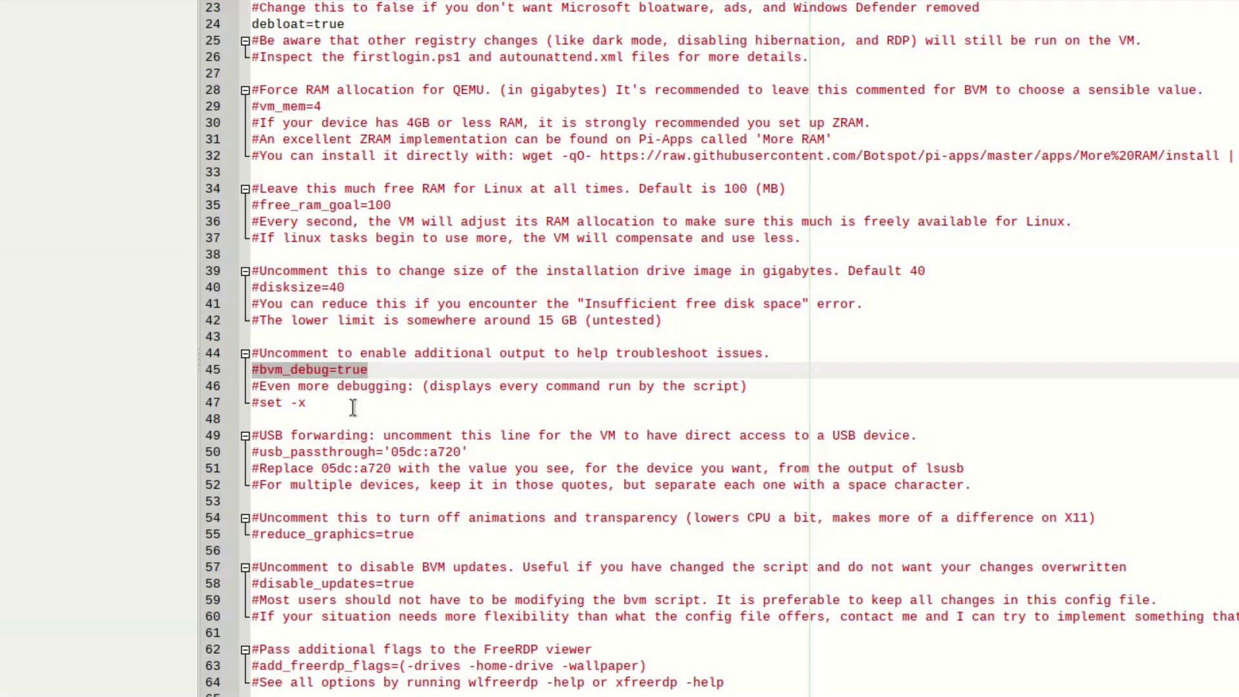
# Examine the usb_passthrough, disable_updates and reduce_graphics settings and the IP address in network_flags in bvm-config.
pyautogui.scroll(-3, 388, 433)
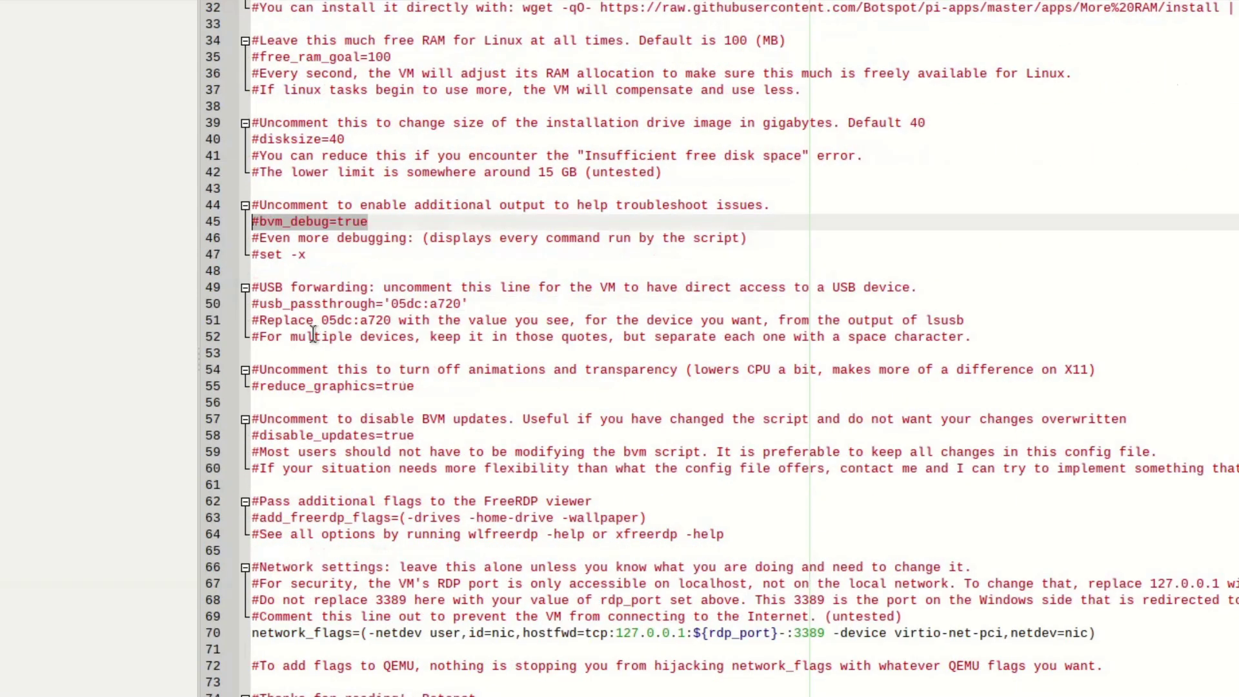
pyautogui.moveTo(480, 299); pyautogui.dragTo(226, 301)
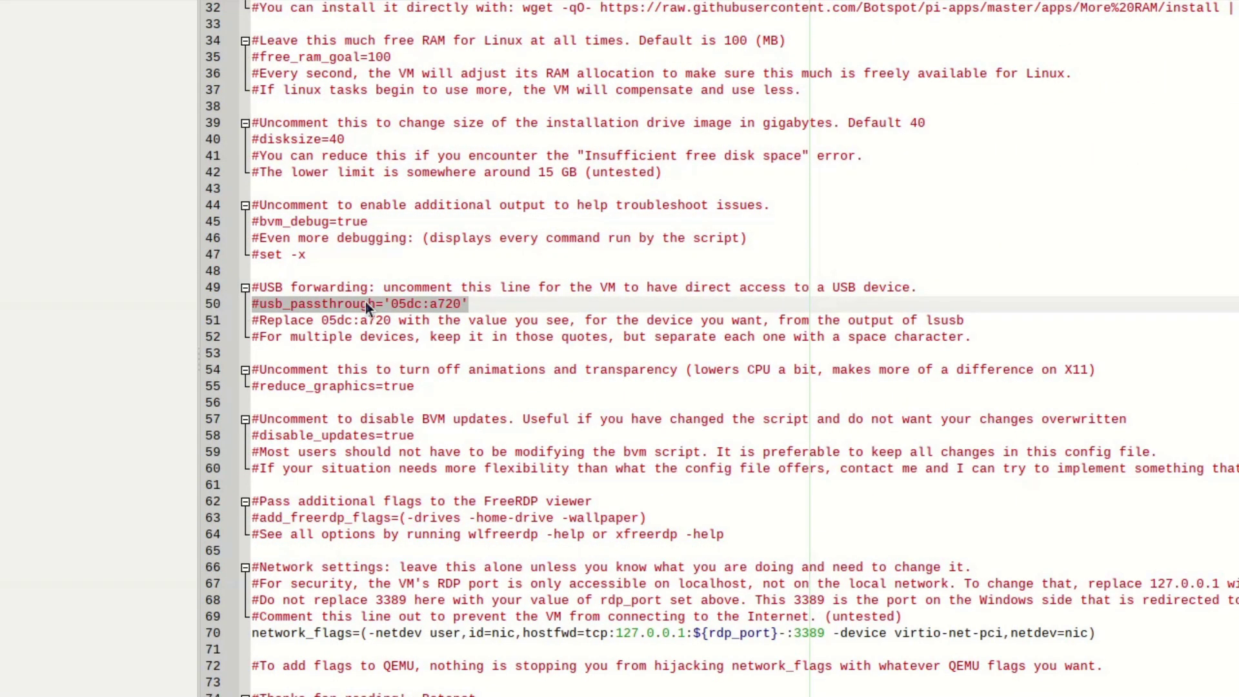
pyautogui.click(419, 435)
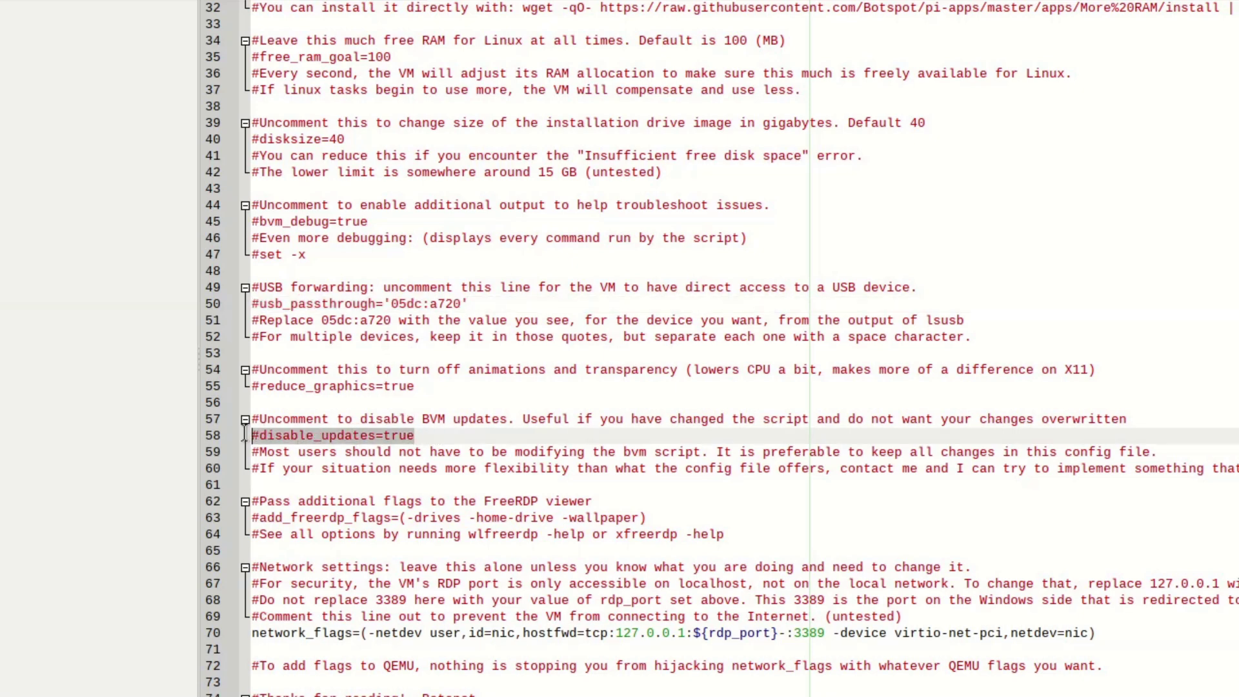
pyautogui.moveTo(426, 386); pyautogui.dragTo(201, 384)
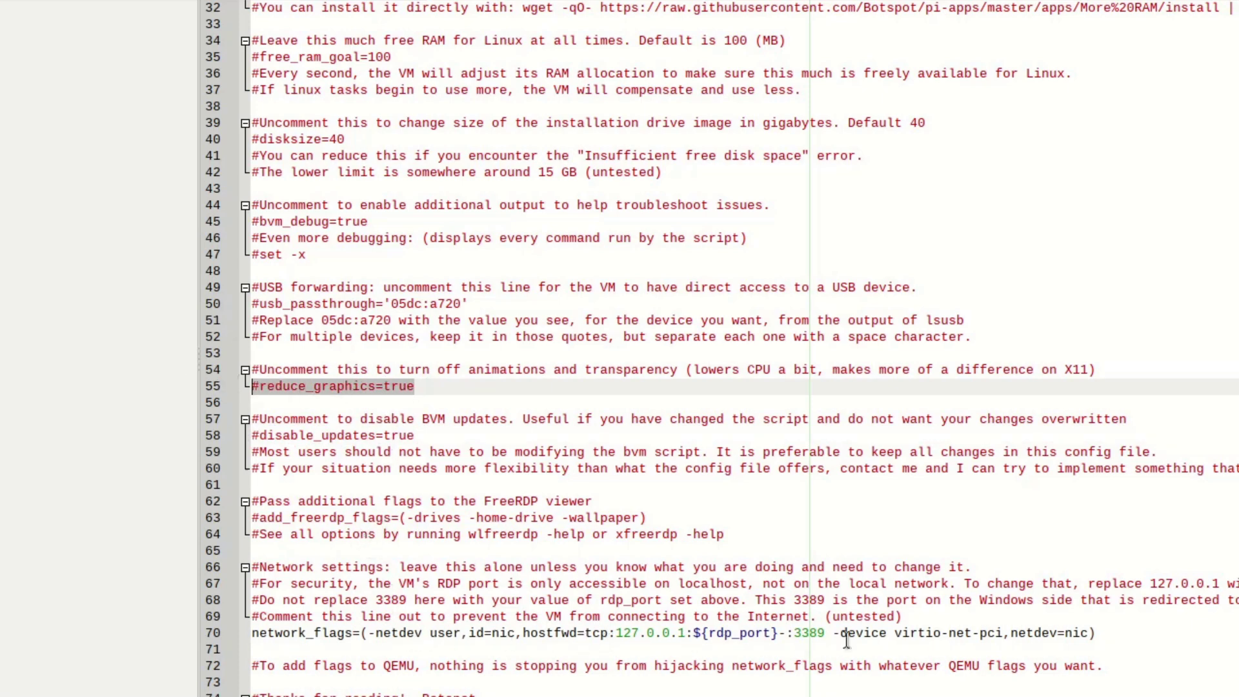
pyautogui.moveTo(618, 632); pyautogui.dragTo(657, 634)
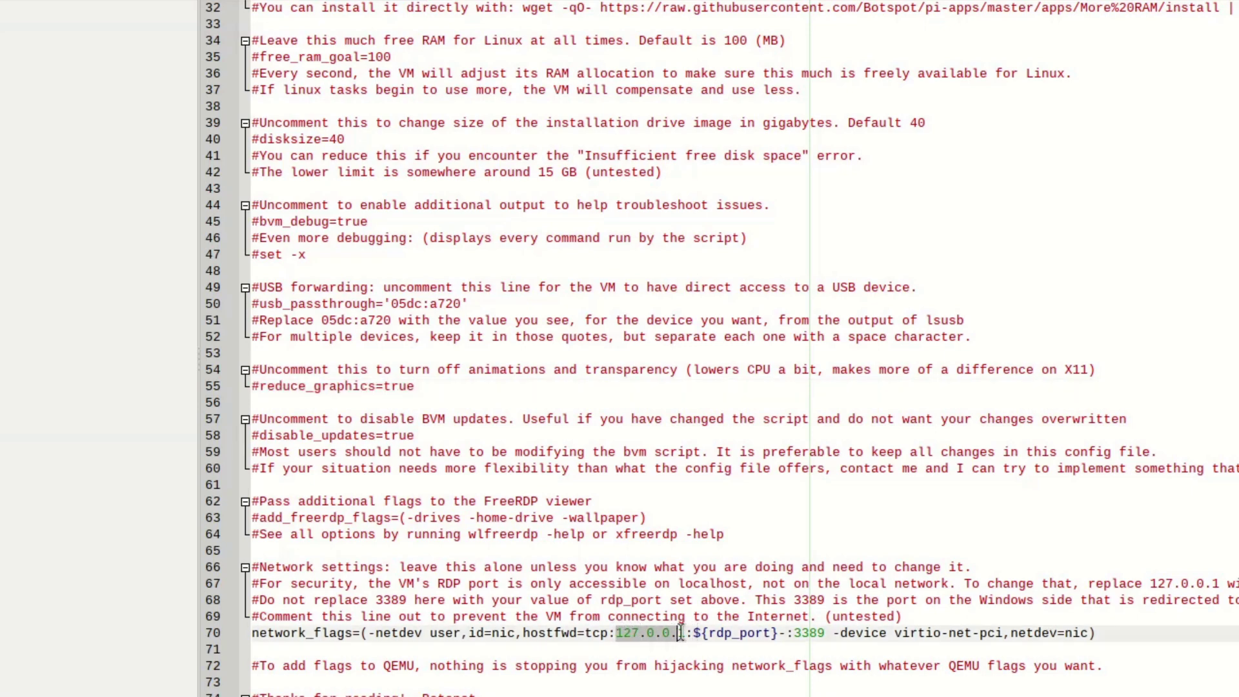
pyautogui.moveTo(689, 631); pyautogui.dragTo(693, 632)
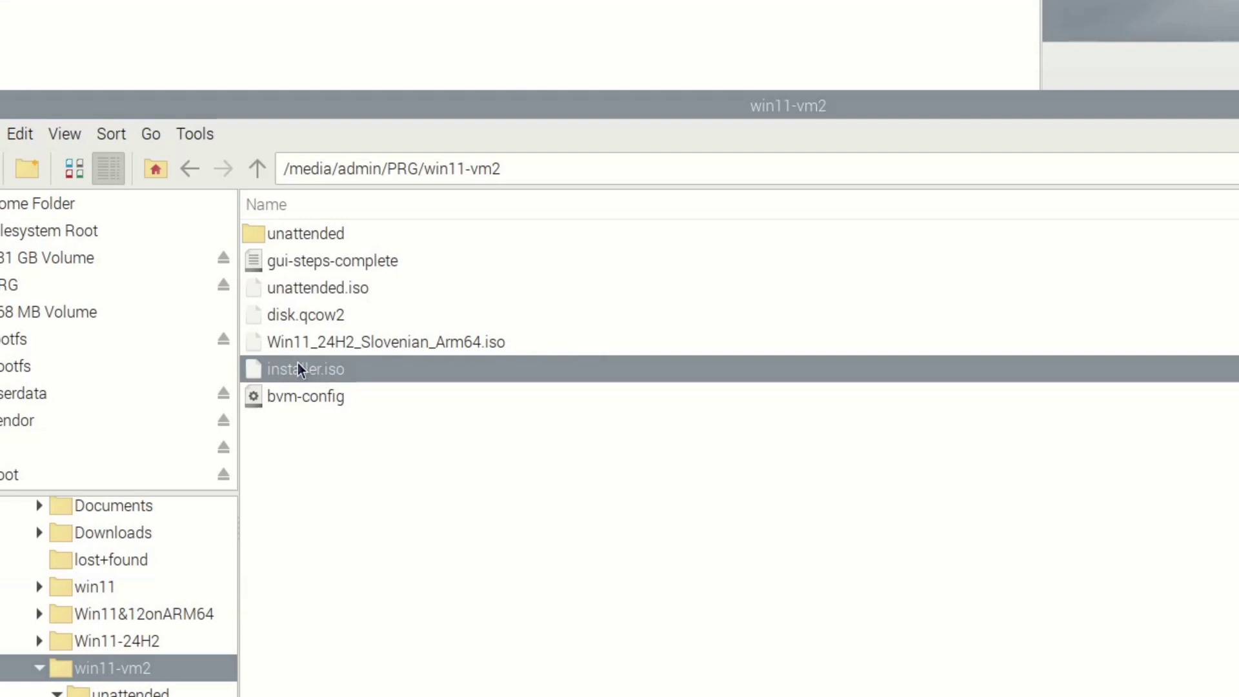
pyautogui.rightClick(298, 363)
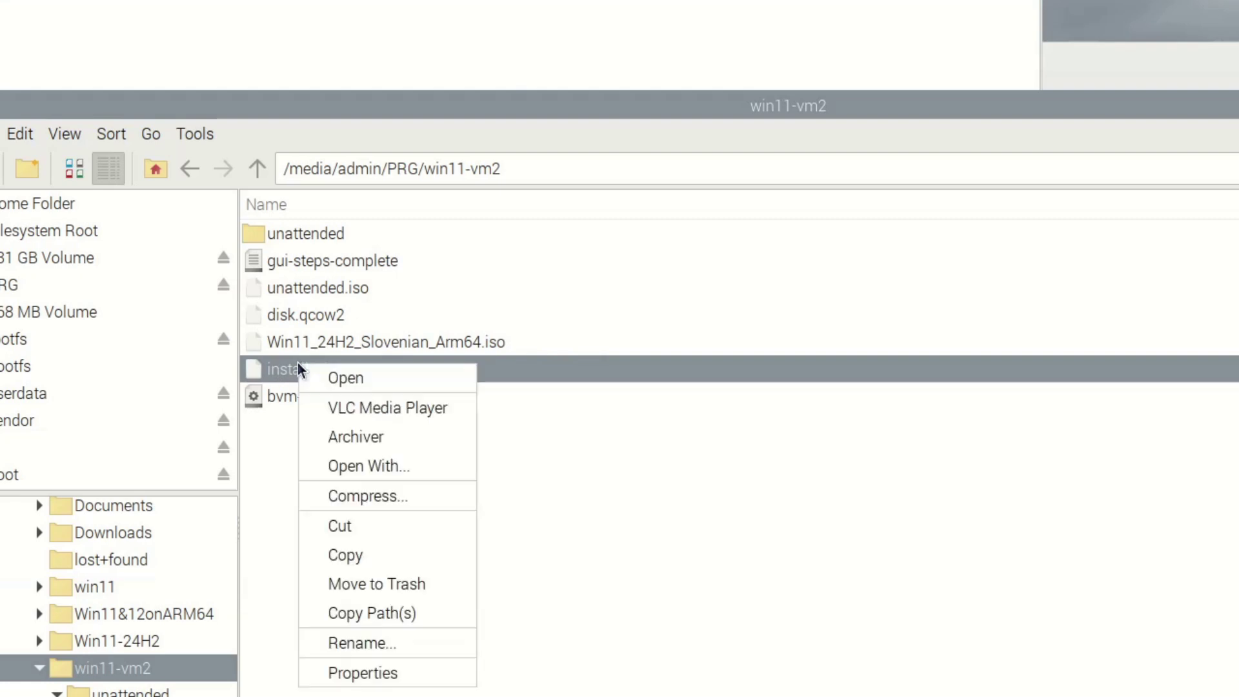
pyautogui.click(395, 644)
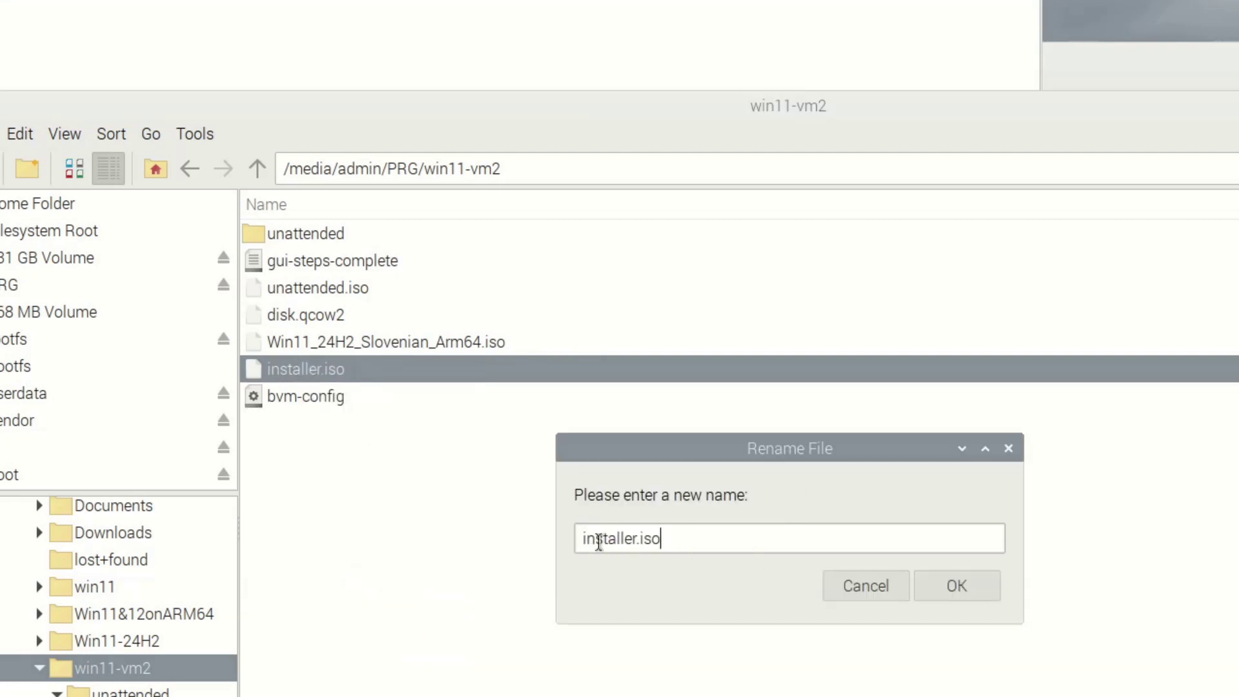
pyautogui.click(868, 594)
# Delete installer.iso from the win11-vm2 folder and open the file options for Win11_24H2_Slovenian_Arm64.iso.
pyautogui.click(370, 349)
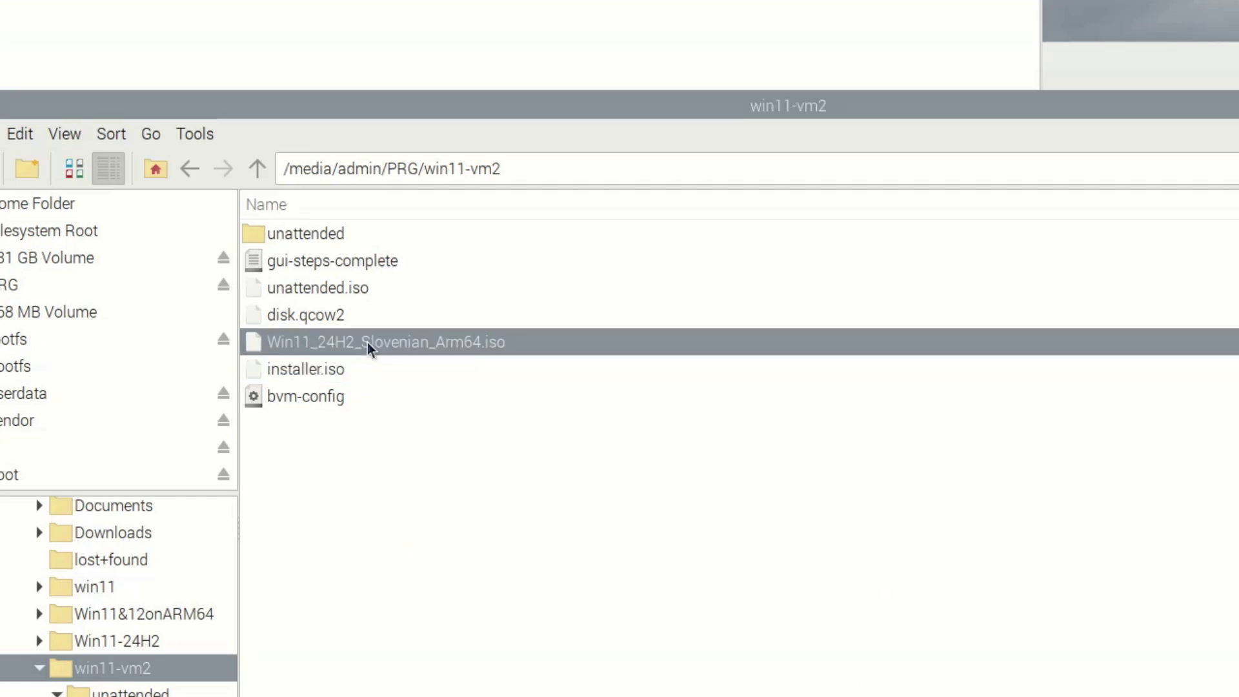
pyautogui.rightClick(317, 378)
pyautogui.press('shift')
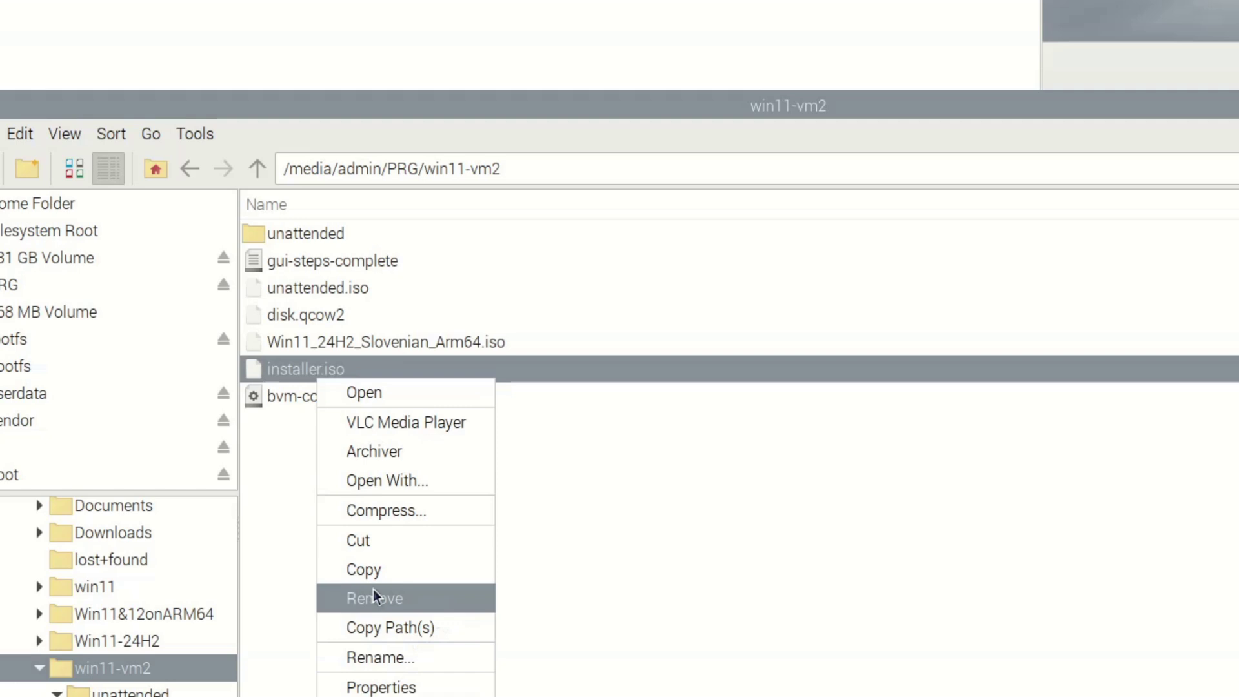
pyautogui.click(374, 597)
pyautogui.click(924, 571)
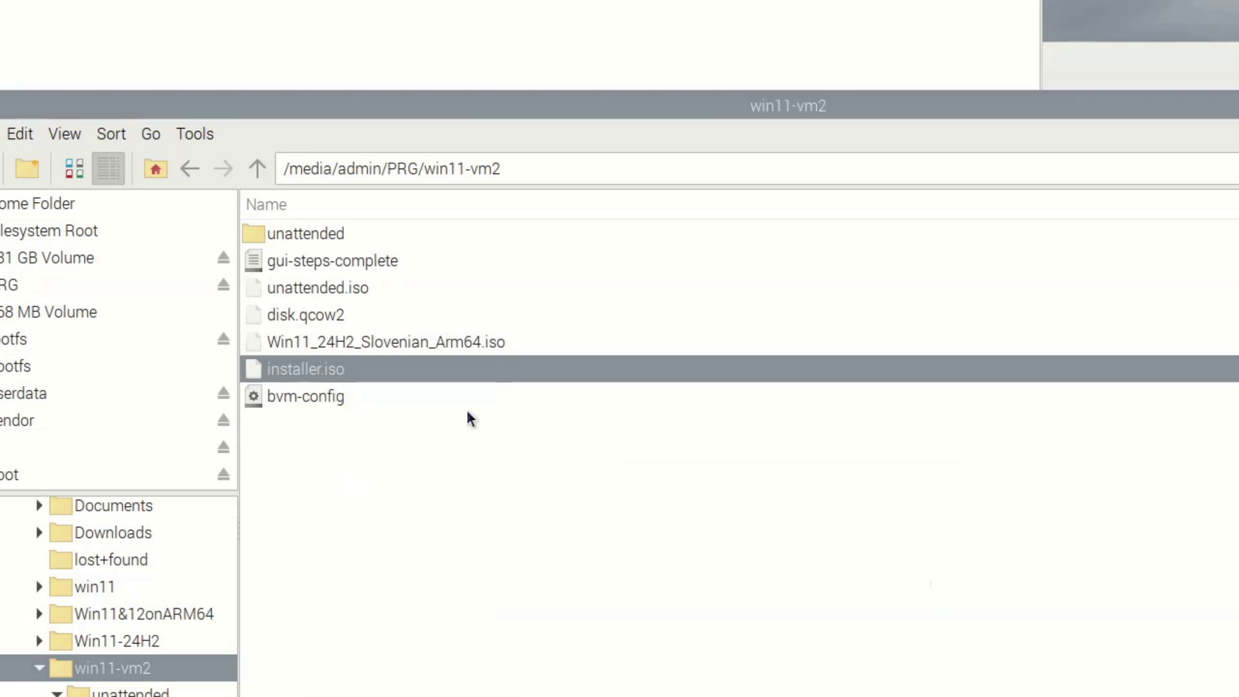
pyautogui.click(324, 350)
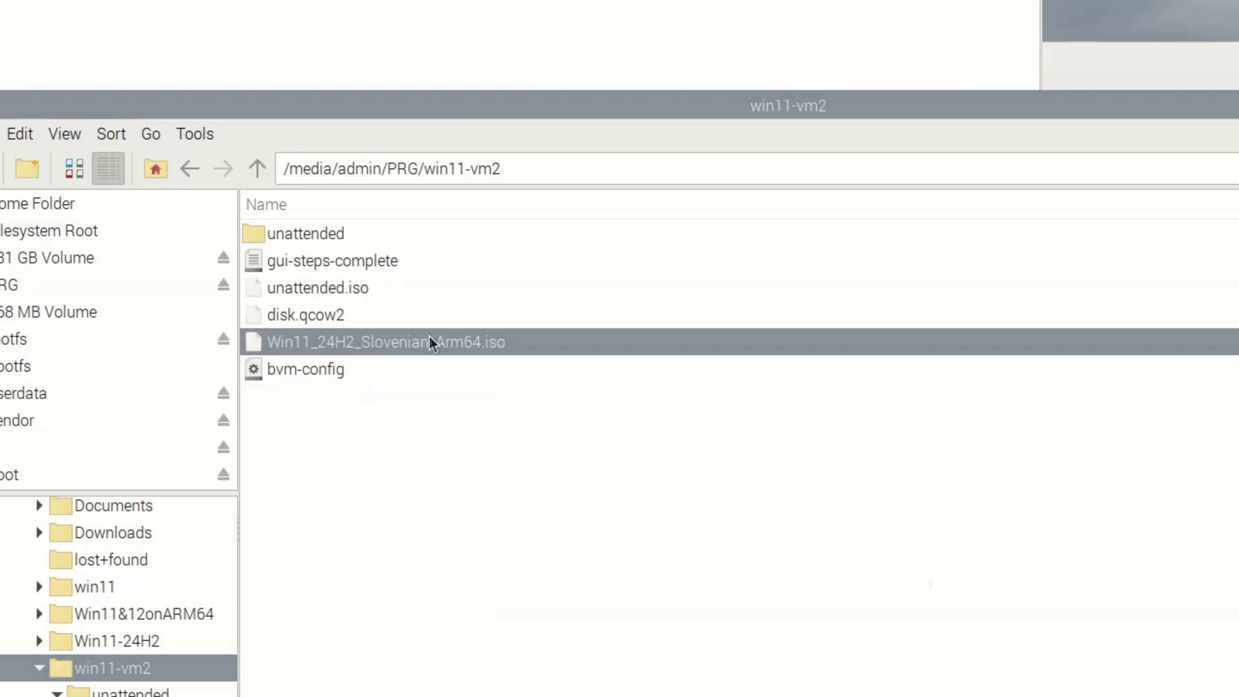
pyautogui.rightClick(363, 346)
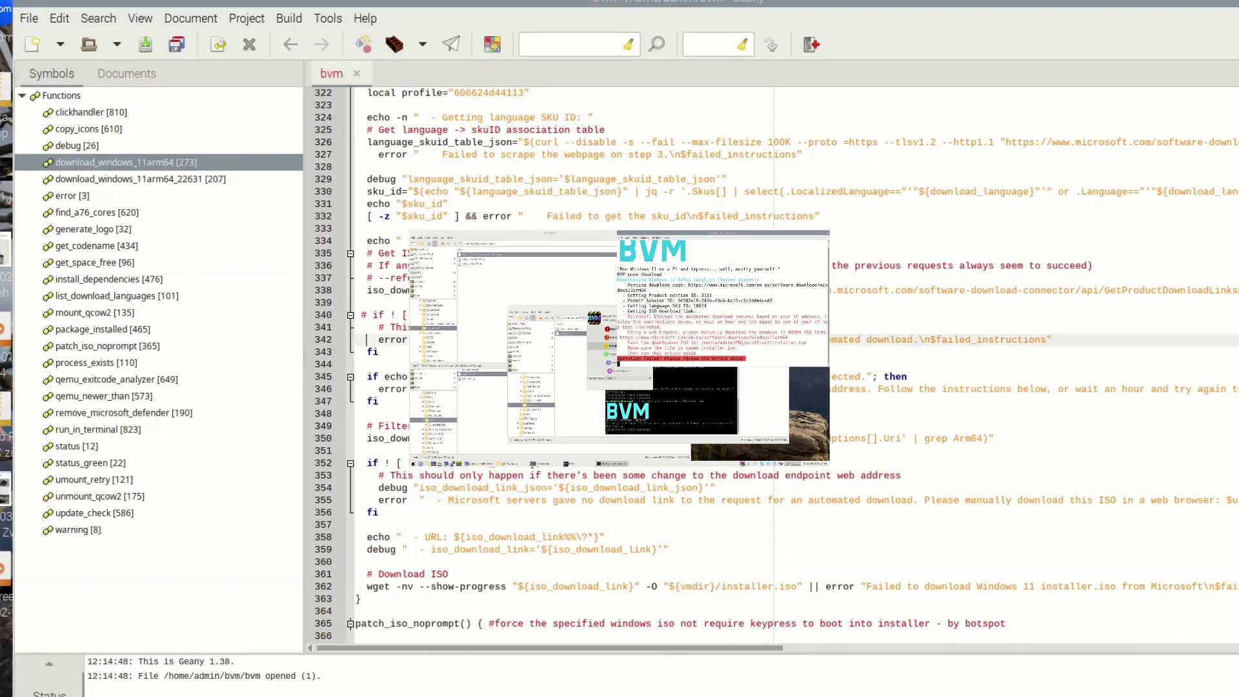
# Comment out the two if blocks in the bvm script that check iso_download_link_json for empty and rejected responses, lines 340 to 347.
pyautogui.write('#')
pyautogui.press('Down')
pyautogui.write('#')
pyautogui.press('Down')
pyautogui.write('#')
pyautogui.press('Down')
pyautogui.press('Up')
pyautogui.press('Up')
pyautogui.press('Up')
pyautogui.press('Up')
pyautogui.write('#')
pyautogui.press('Down')
pyautogui.press('Down')
pyautogui.press('Down')
pyautogui.press('Down')
pyautogui.write('#')
pyautogui.press('Down')
pyautogui.write('#')
pyautogui.press('Down')
pyautogui.write('#')
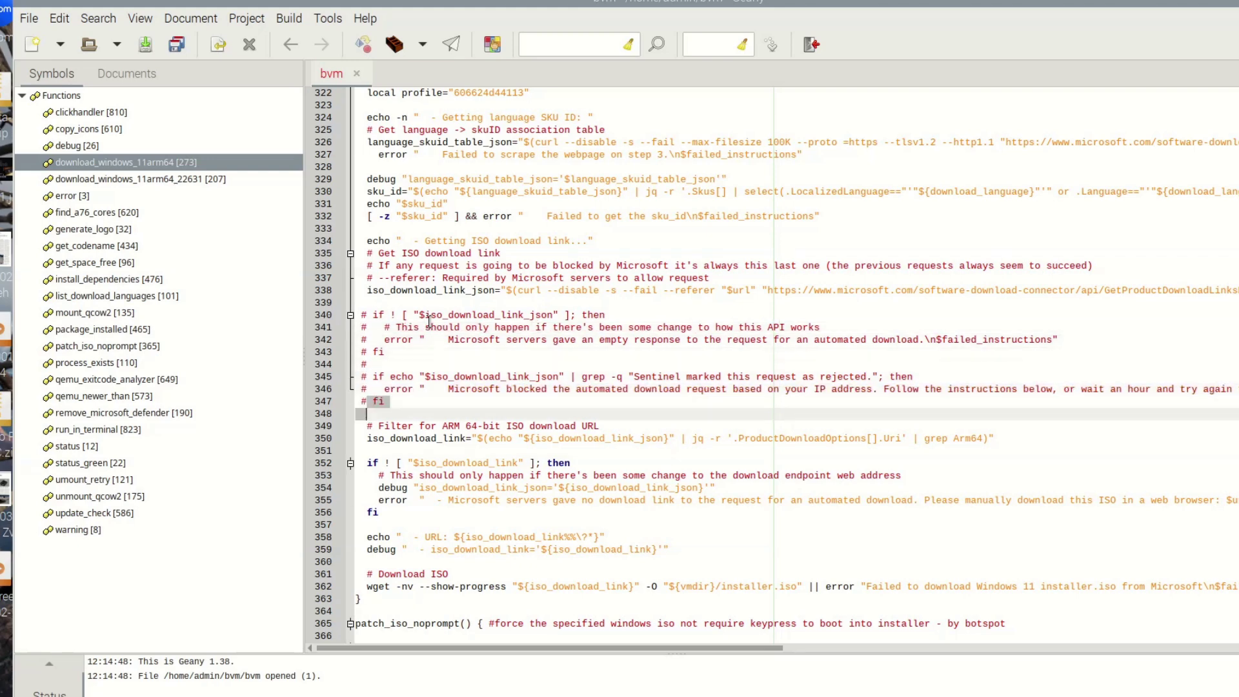
# Comment out the iso_download_link filter line and the following if block that checks for a missing link, lines 350 to 356.
pyautogui.press('Down')
pyautogui.press('Down')
pyautogui.write('#')
pyautogui.press('Down')
pyautogui.write('#')
pyautogui.press('Down')
pyautogui.write('#')
pyautogui.press('Down')
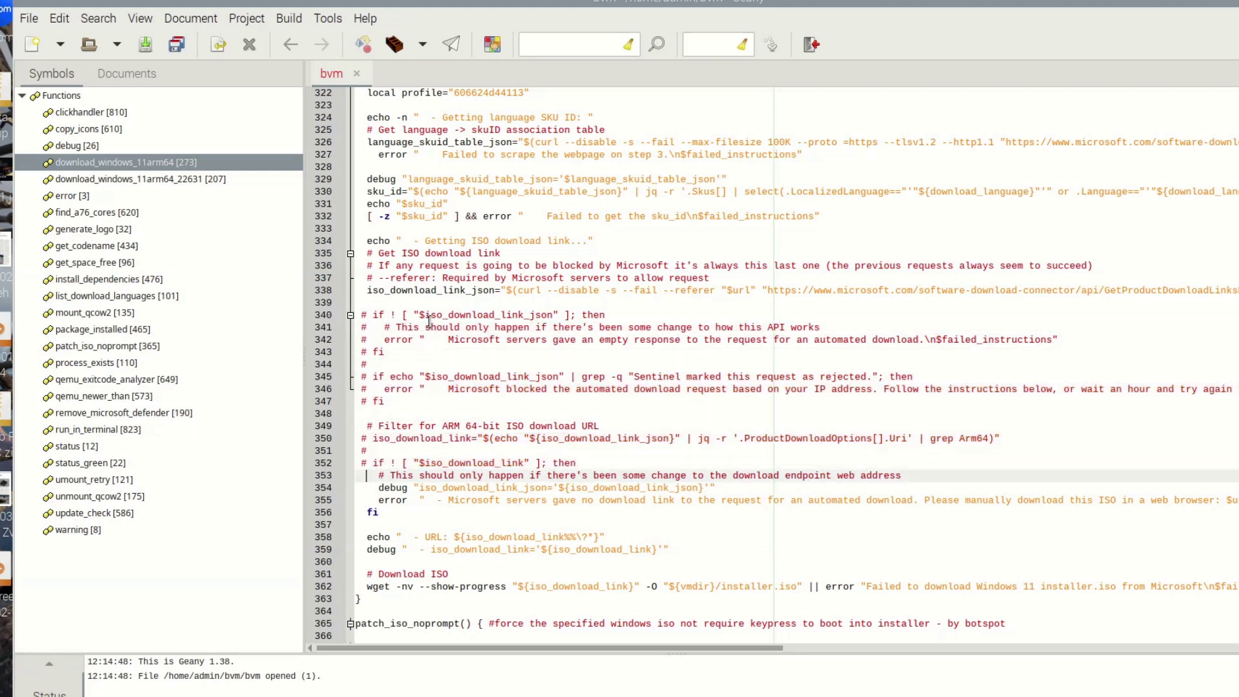
pyautogui.write('#')
pyautogui.press('Down')
pyautogui.write('#')
pyautogui.press('Down')
pyautogui.write('#')
pyautogui.press('Down')
pyautogui.write('#')
pyautogui.press('Down')
# Comment out the echo and debug lines that print the ISO download URL, starting at line 358.
pyautogui.press('Down')
pyautogui.write('#')
pyautogui.press('Down')
pyautogui.write('#')
pyautogui.press('Down')
pyautogui.write('#')
pyautogui.press('Down')
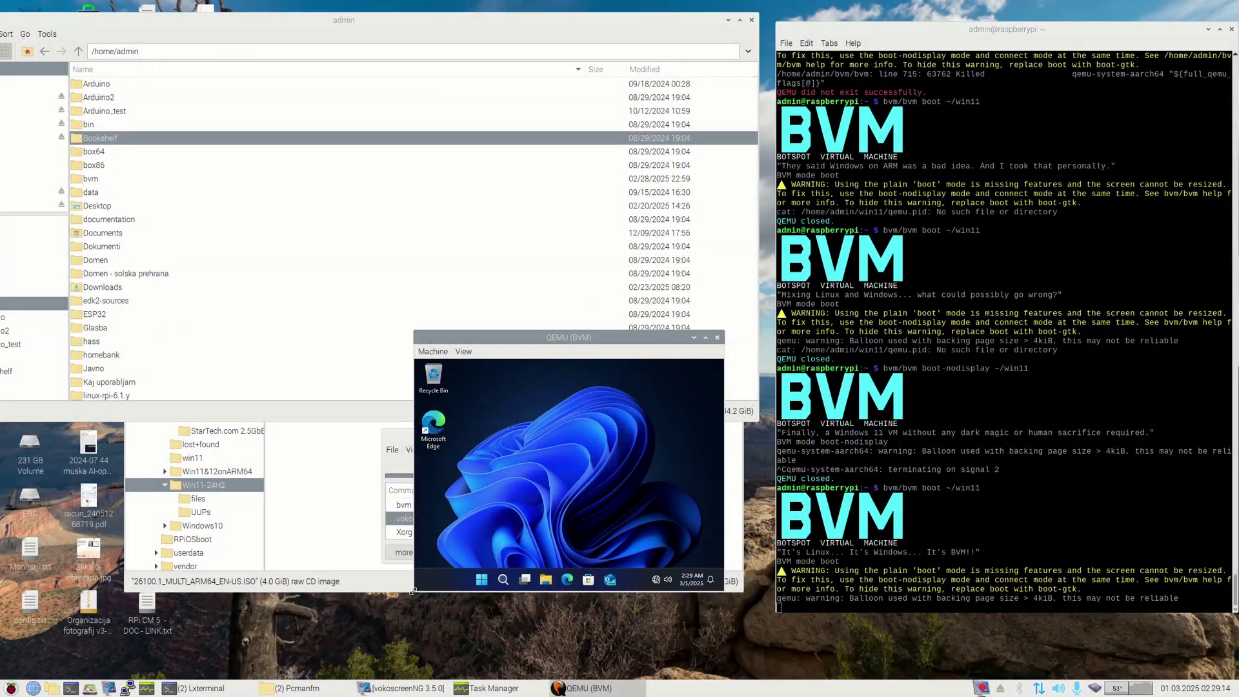
# Enlarge the QEMU (BVM) window showing the Windows 11 desktop and maximize it.
pyautogui.moveTo(413, 591); pyautogui.dragTo(379, 614)
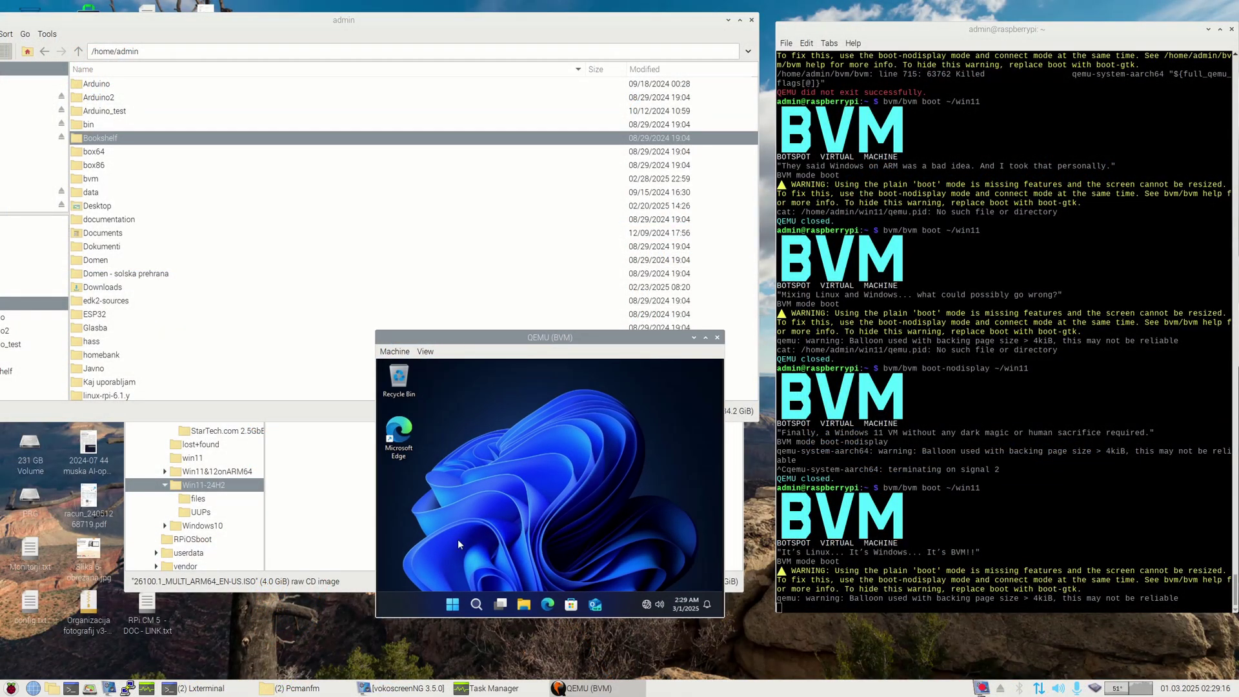
pyautogui.click(704, 338)
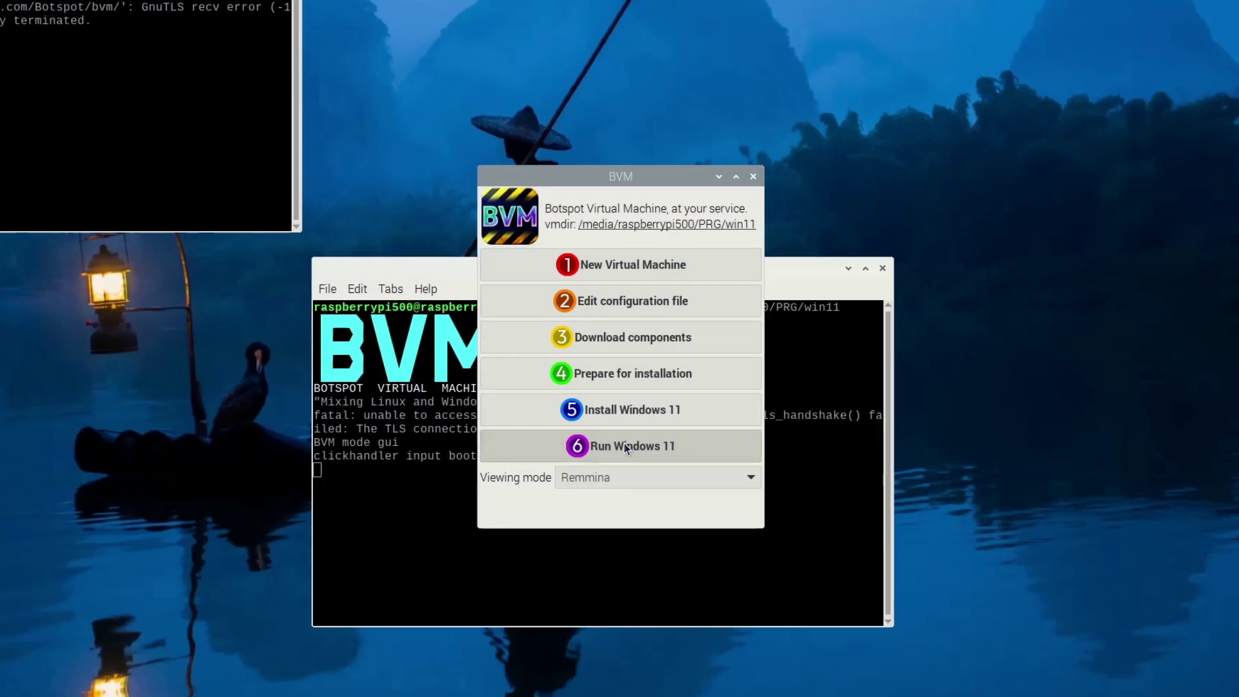
# Run Windows 11 from BVM in Remmina viewing mode and open Notepad inside the virtual machine.
pyautogui.click(624, 445)
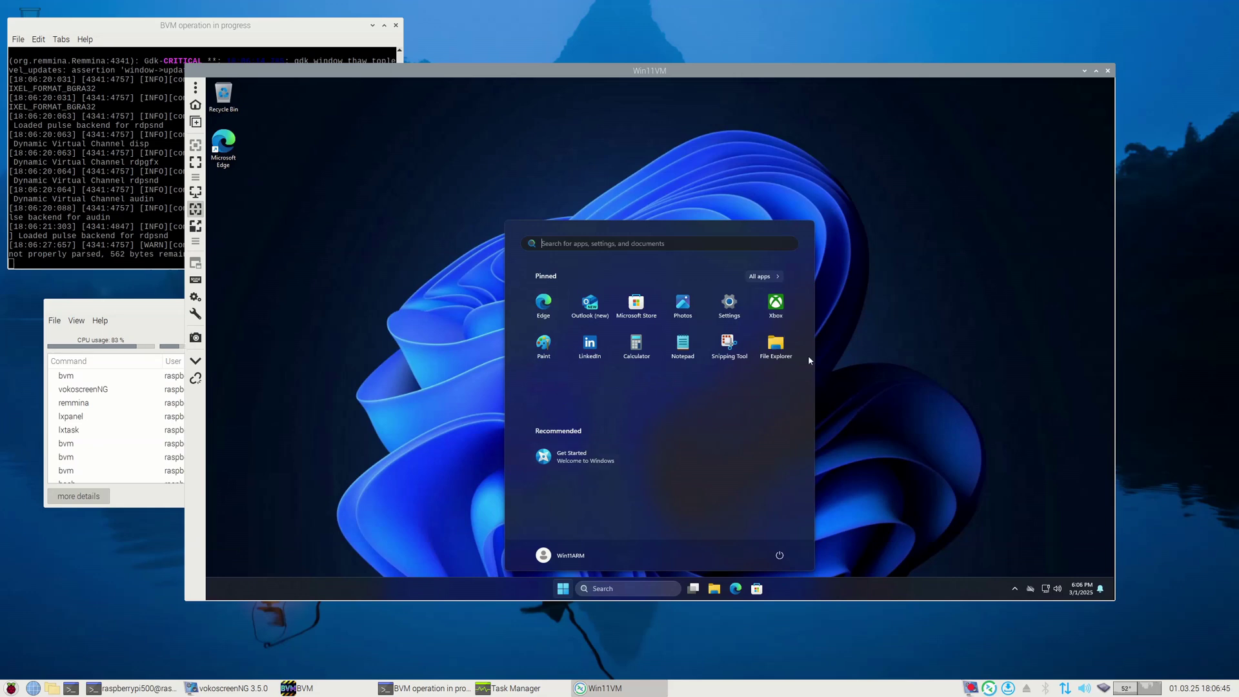
pyautogui.click(678, 347)
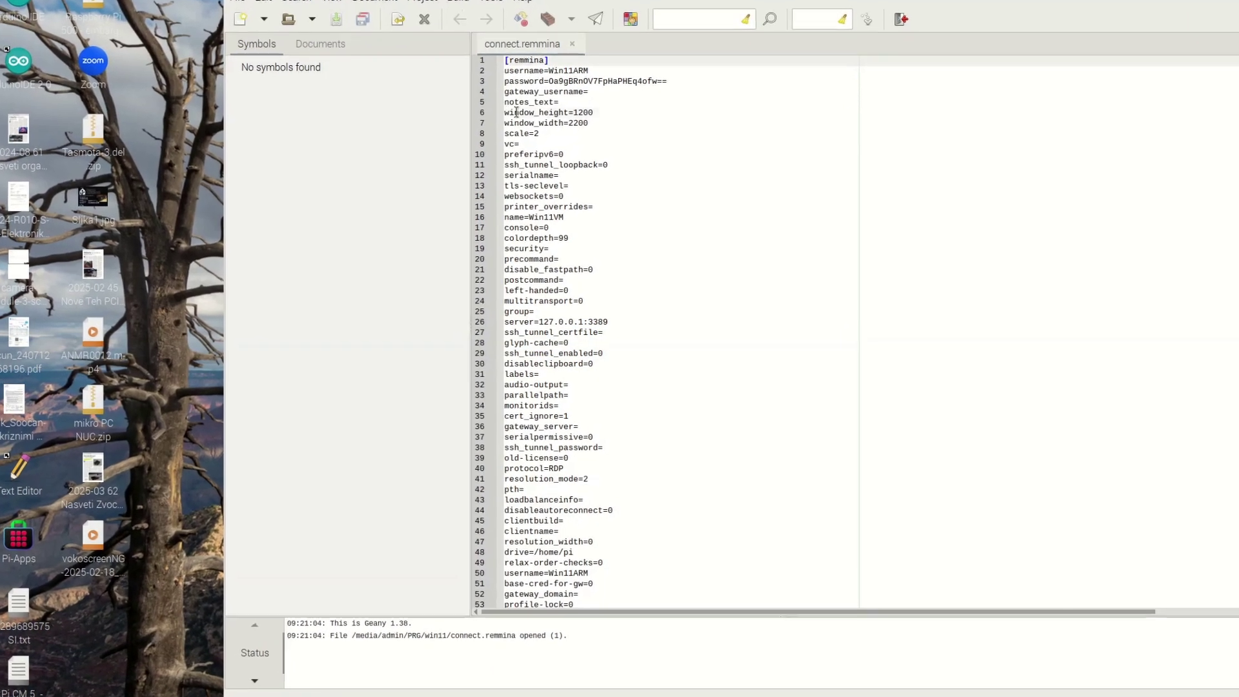
# Highlight the window_height and window_width settings in the connect.remmina file.
pyautogui.moveTo(506, 116); pyautogui.dragTo(595, 126)
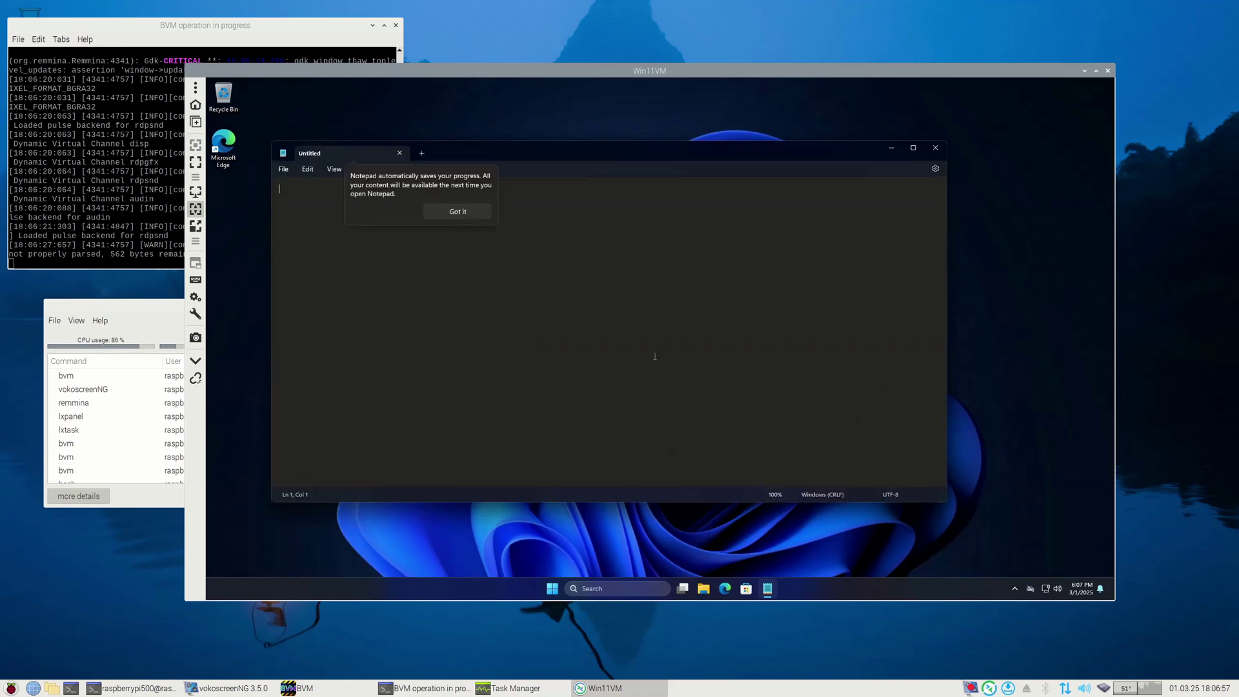
# Dismiss the autosave tip in the virtual machine's Notepad.
pyautogui.click(459, 212)
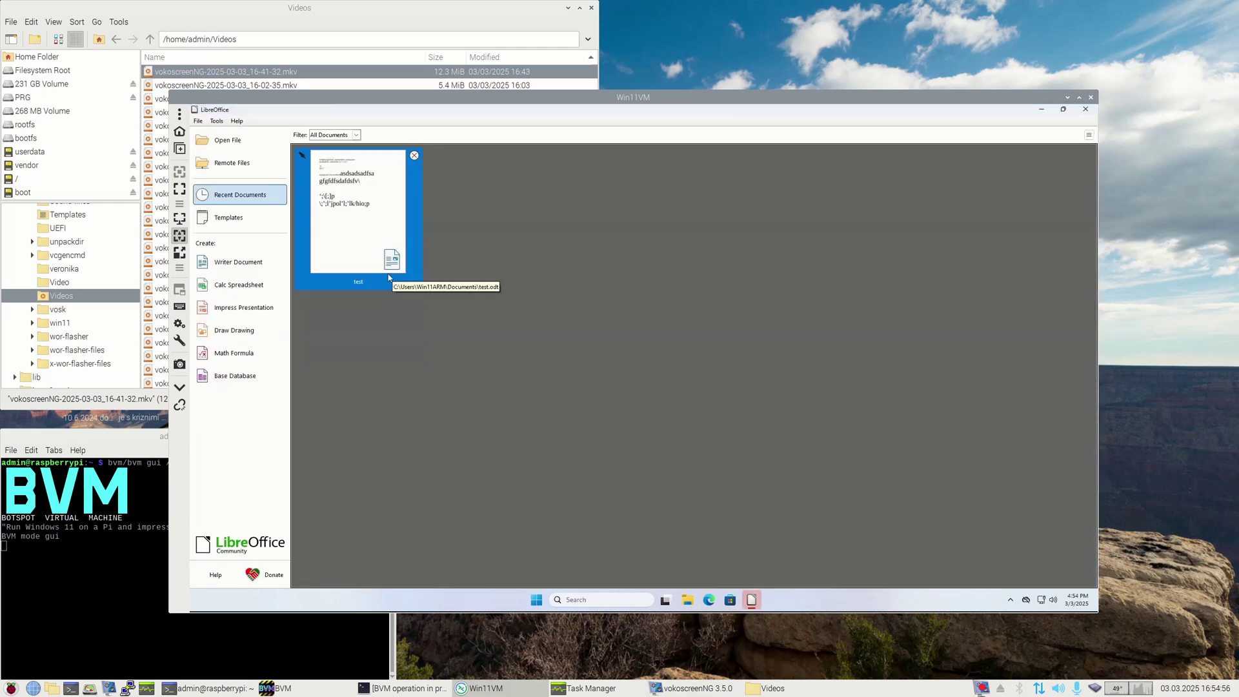
# Open the recent document test in LibreOffice and add the text "fd fdg dfg" to its third line.
pyautogui.click(364, 249)
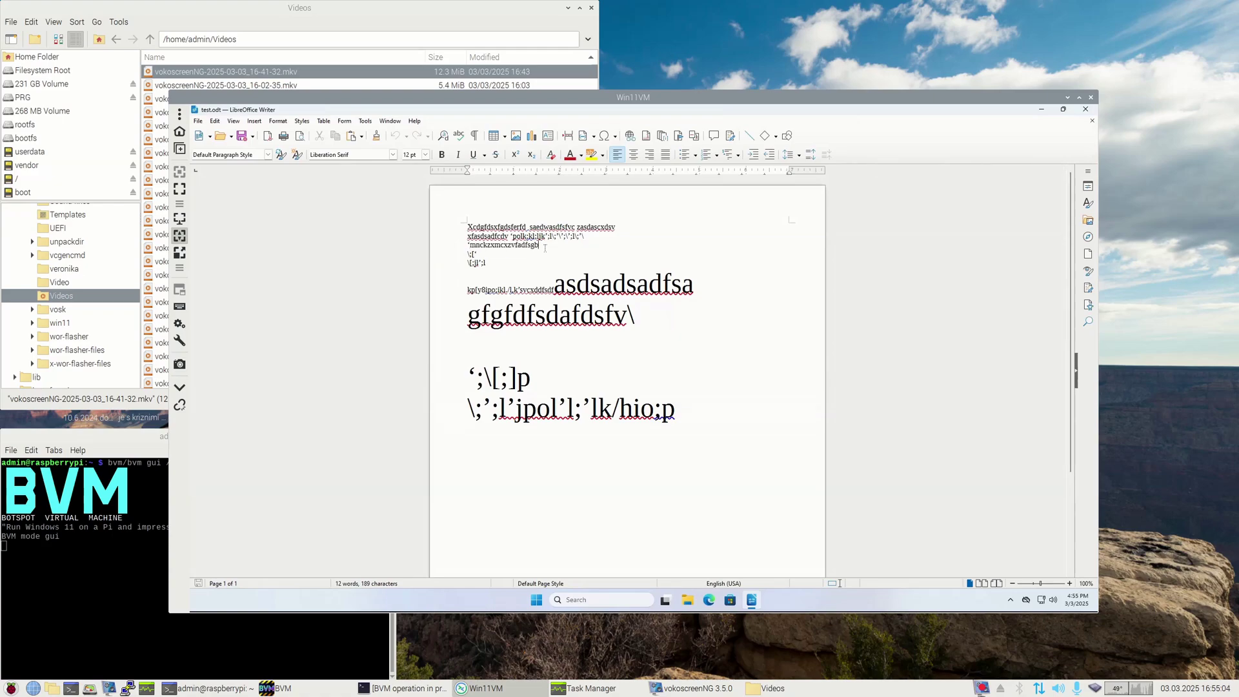
pyautogui.write('fd fdg dfg')
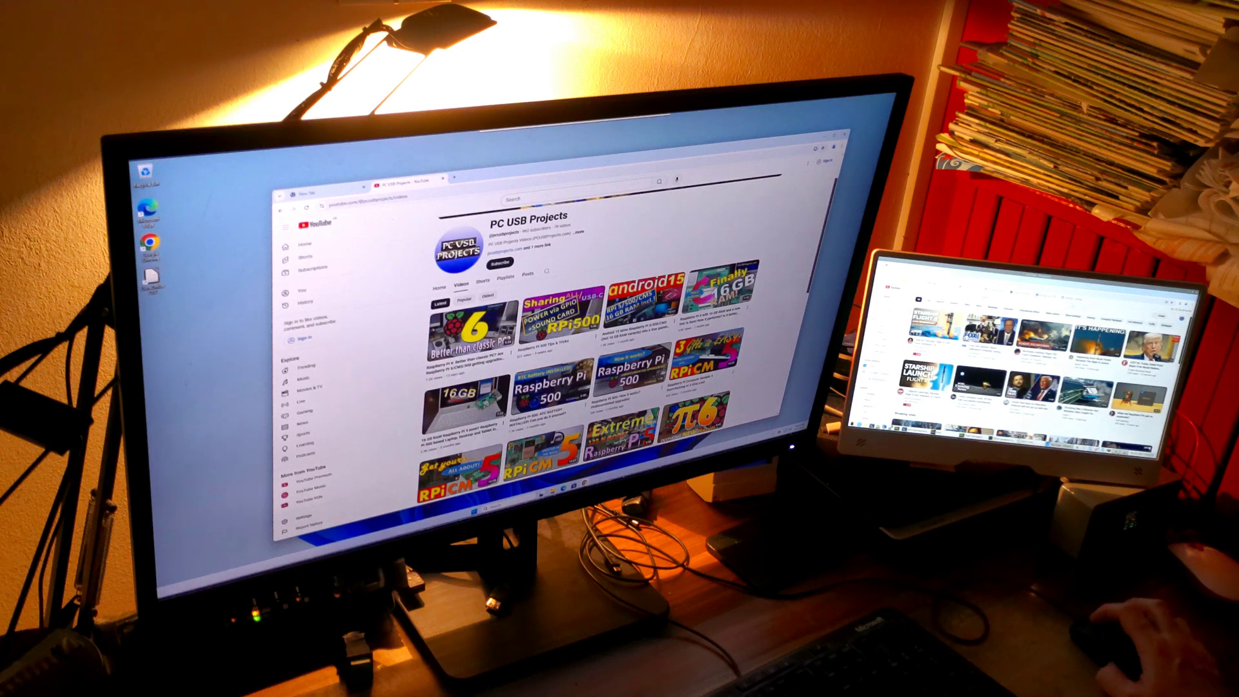
pyautogui.scroll(-3, 1032, 374)
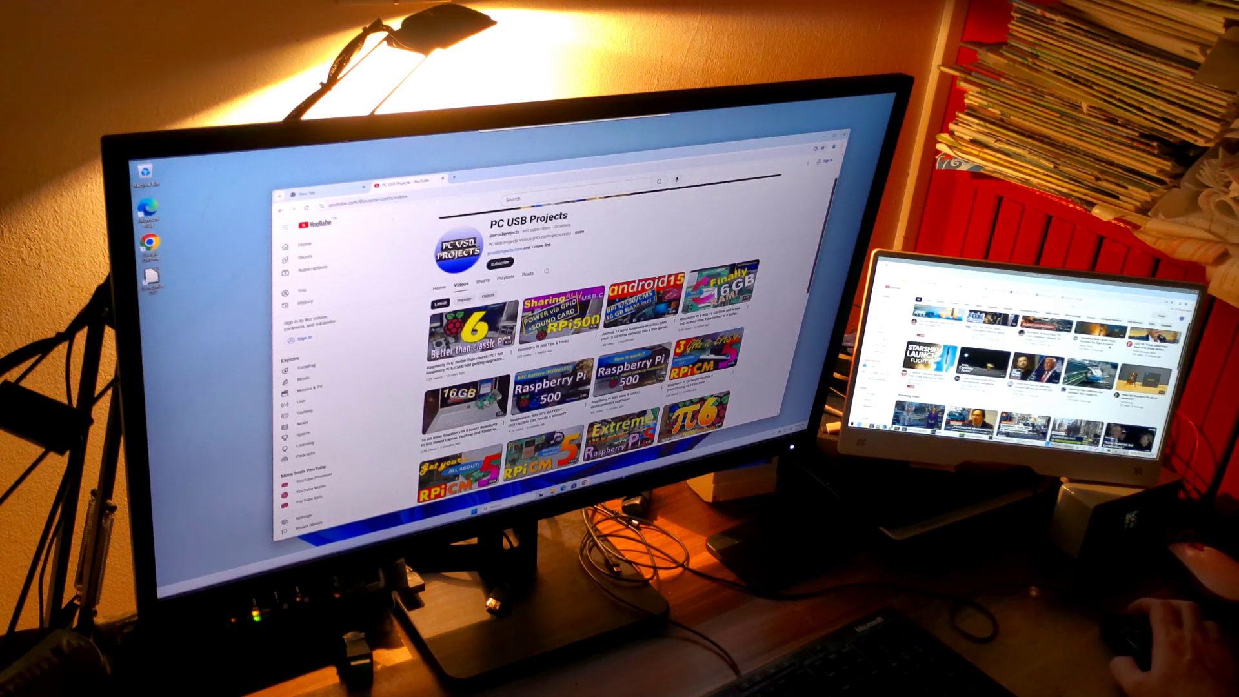
pyautogui.scroll(2, 1032, 374)
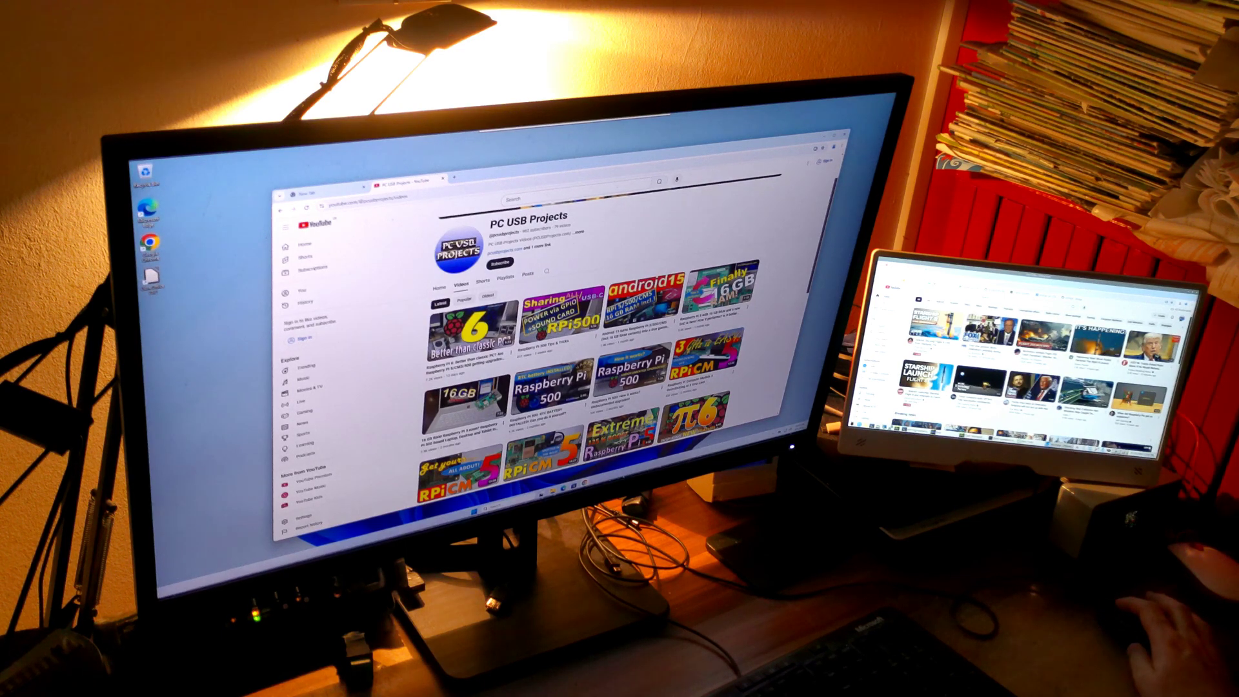
pyautogui.click(1155, 324)
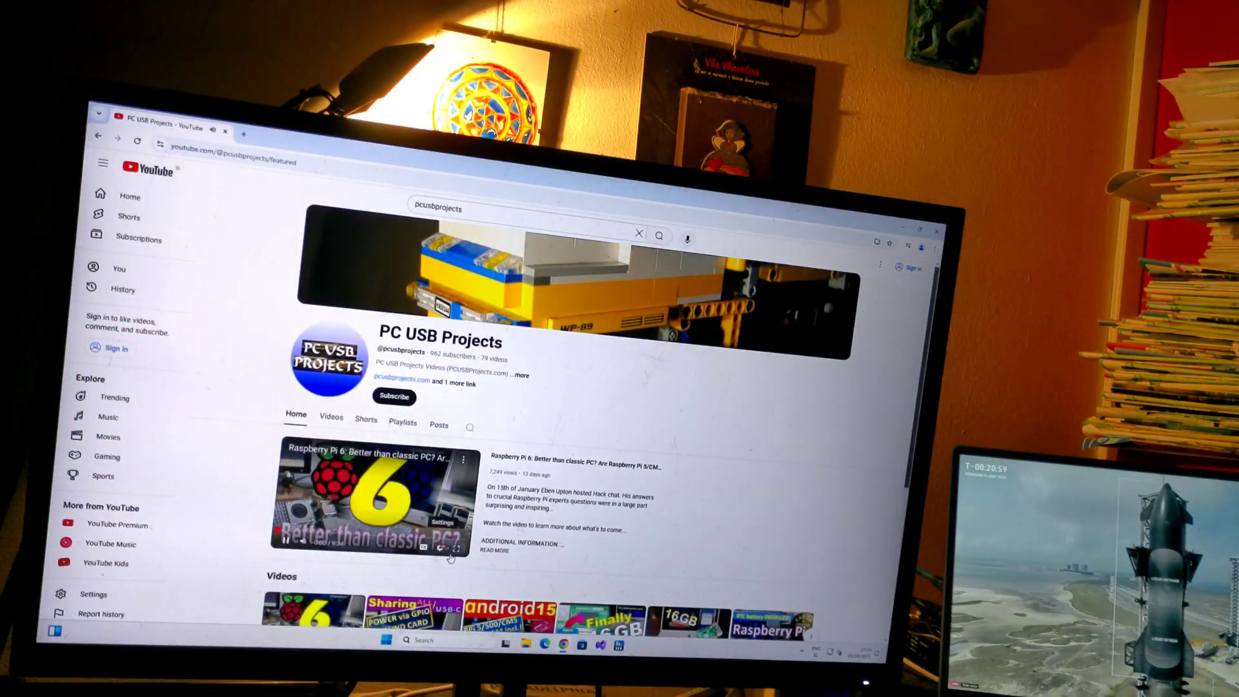
pyautogui.click(456, 549)
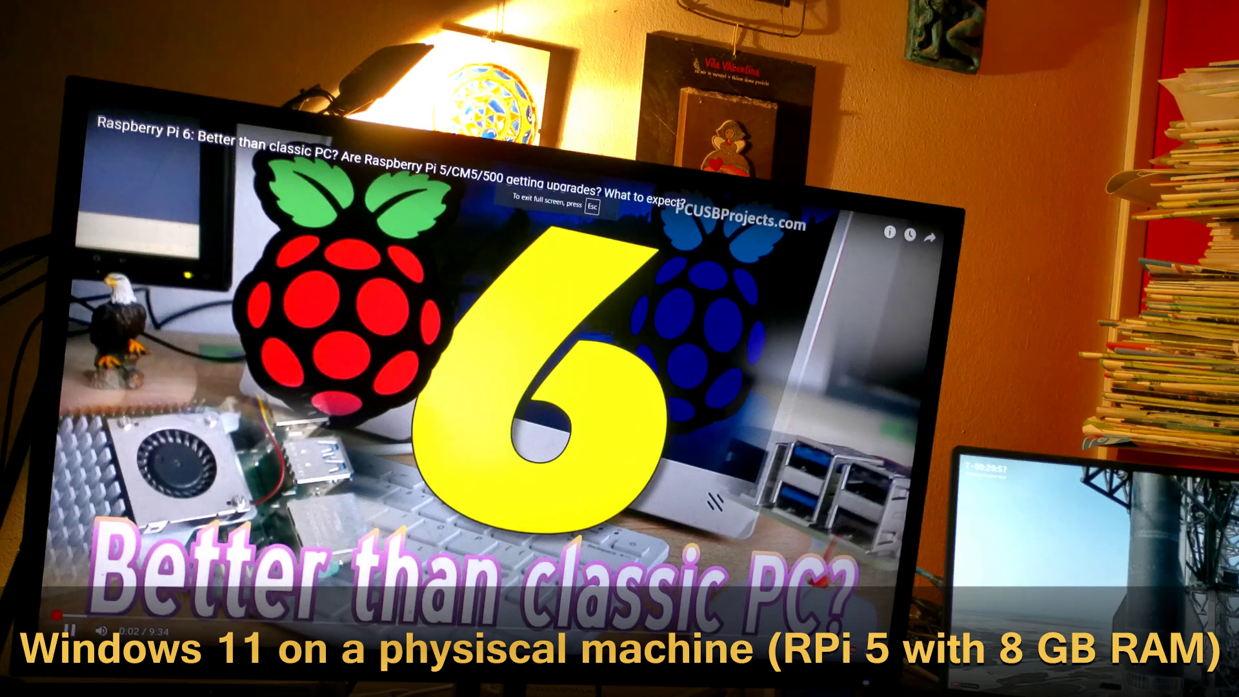